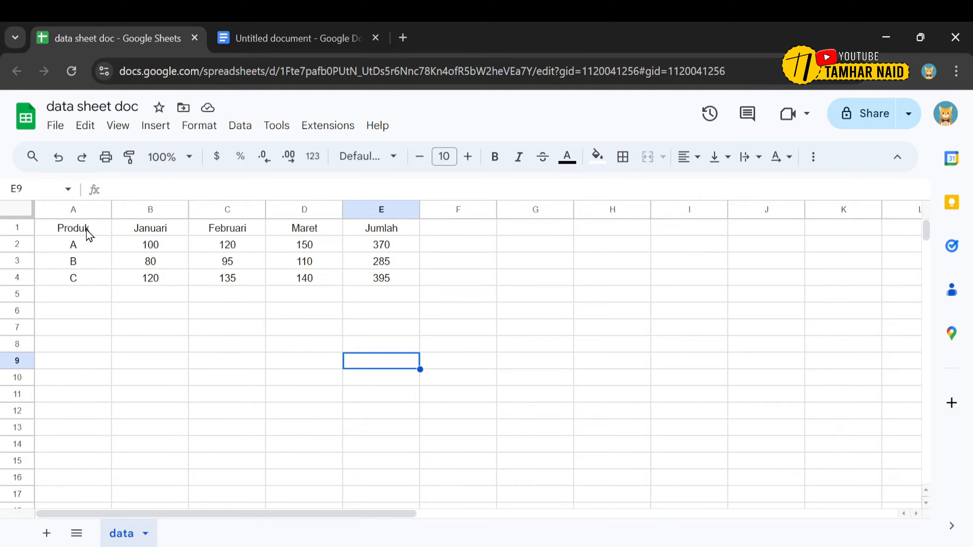
# Step: Examine the product table in A1:E4, the SUM formulas in its Jumlah column, and the blank document
pyautogui.moveTo(87, 232); pyautogui.dragTo(369, 283)
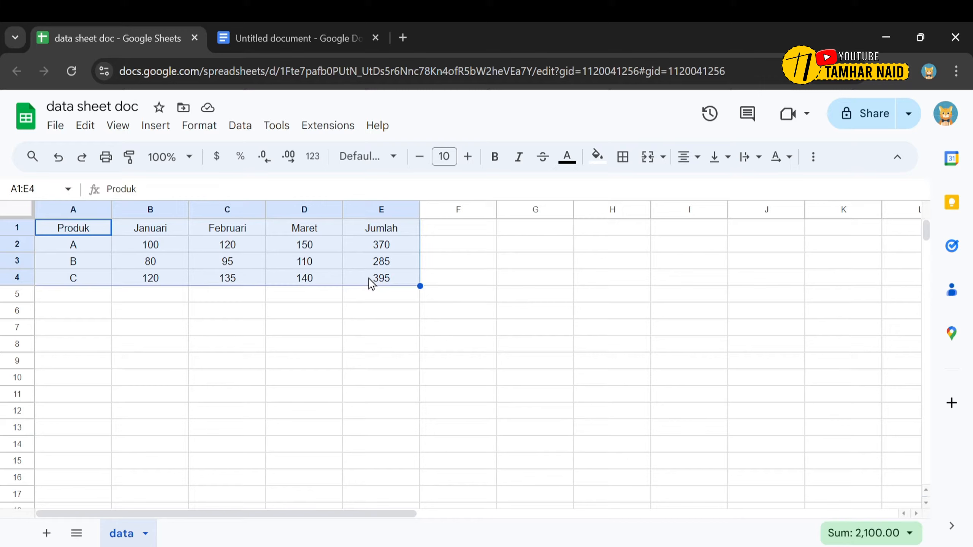
pyautogui.click(454, 272)
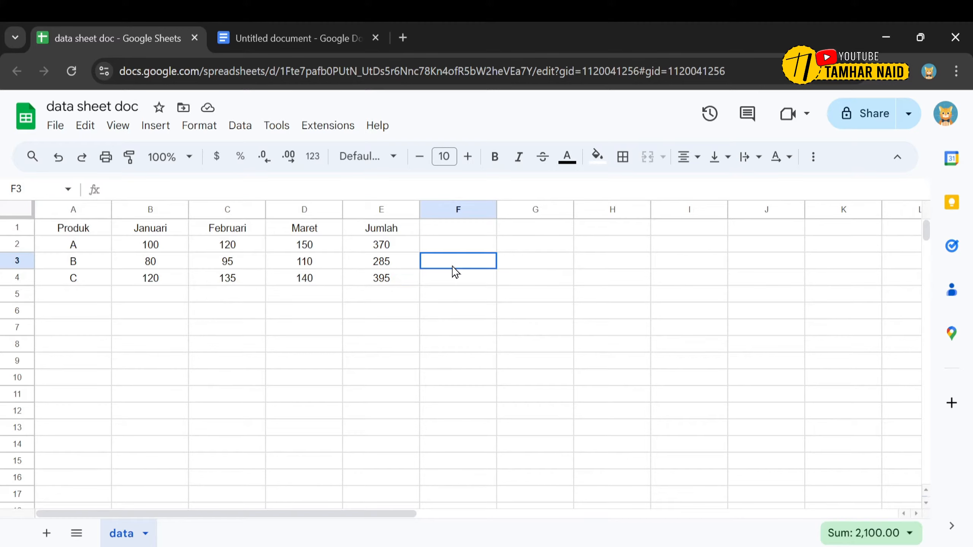
pyautogui.click(389, 249)
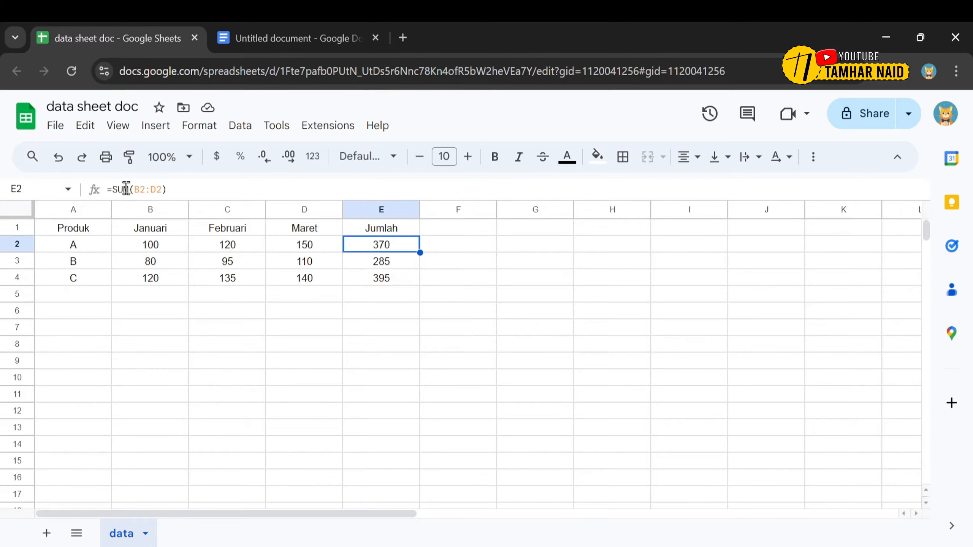
pyautogui.click(398, 286)
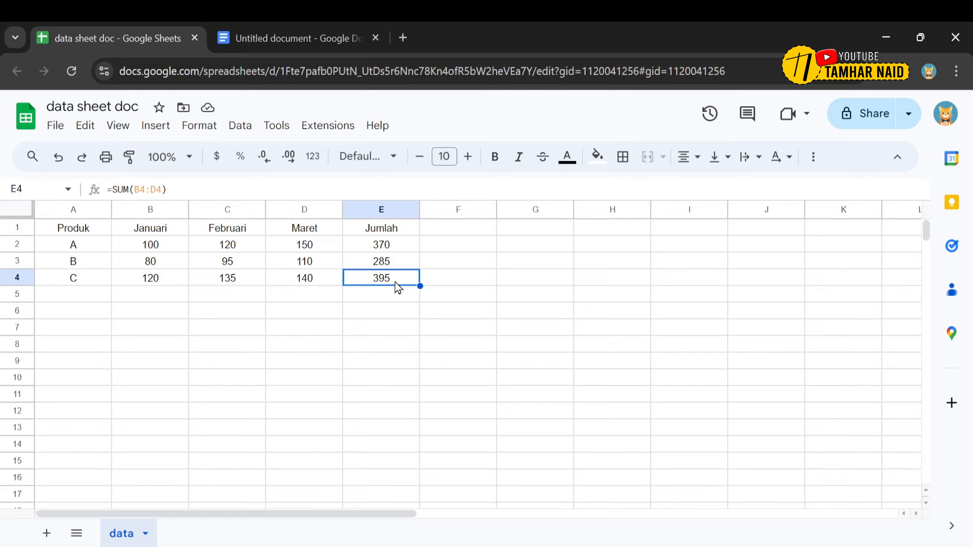
pyautogui.click(318, 33)
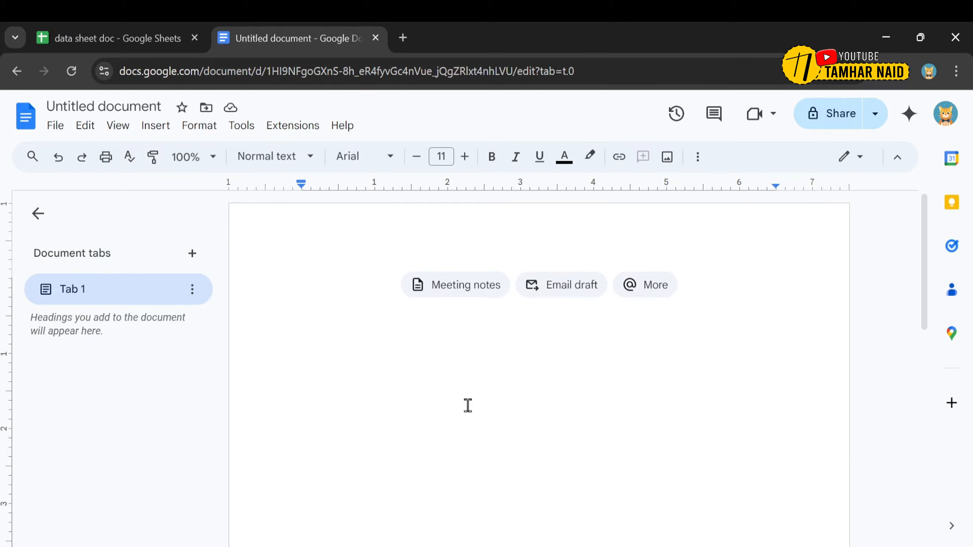
pyautogui.click(79, 28)
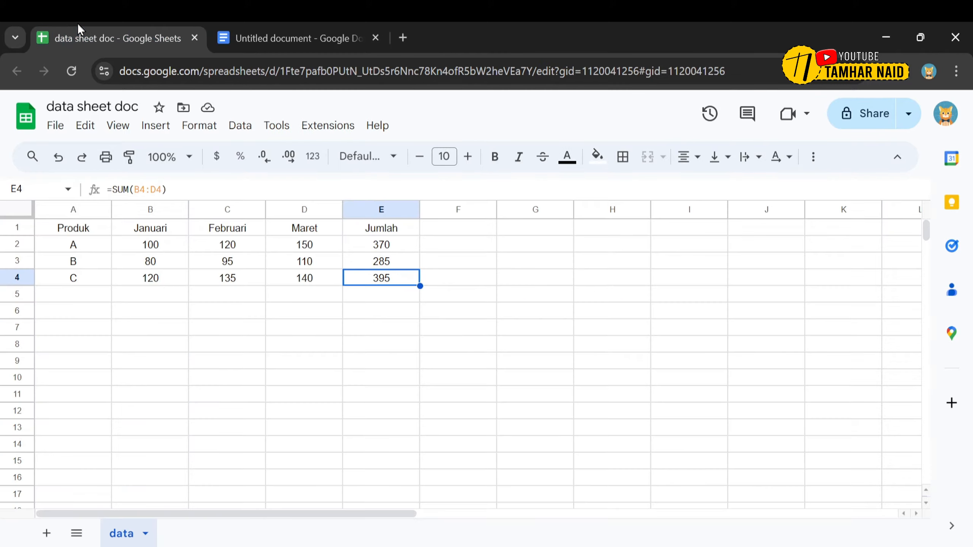
# Step: Copy the whole product table, range A1:E4, from the data sheet
pyautogui.moveTo(73, 232); pyautogui.dragTo(404, 292)
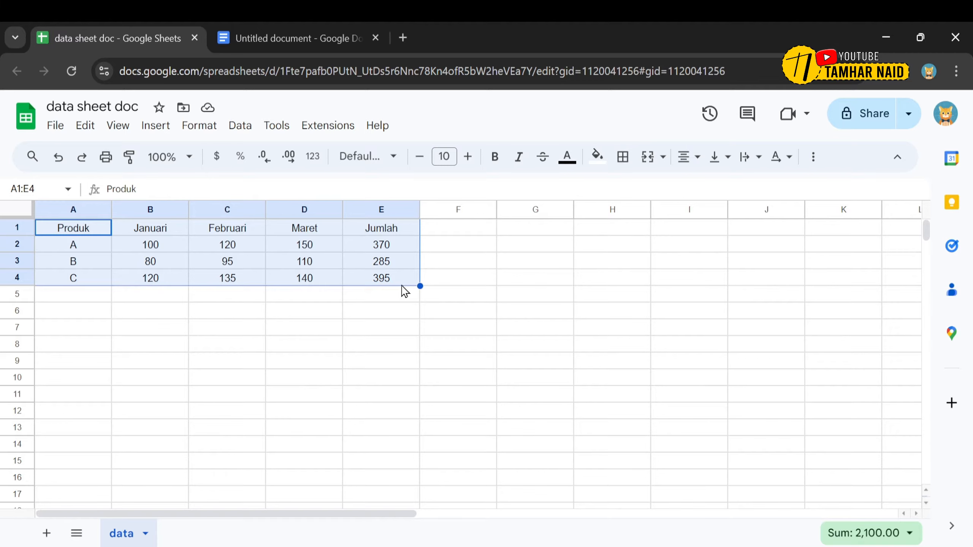
pyautogui.rightClick(395, 274)
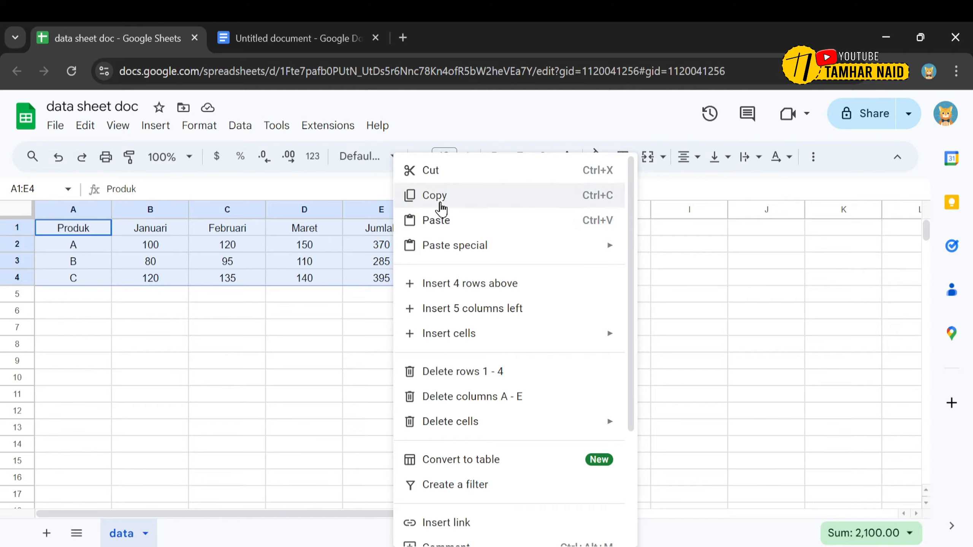
pyautogui.click(440, 197)
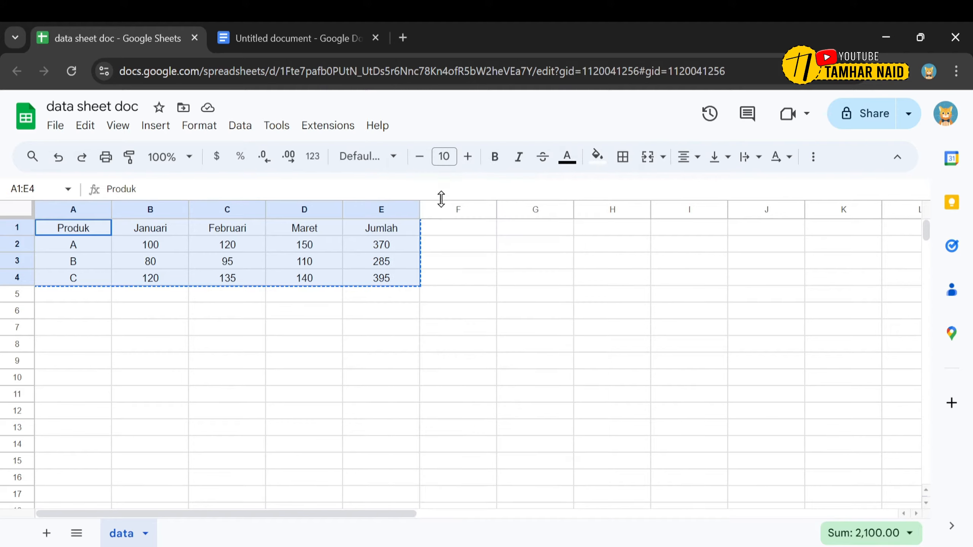
# Step: Switch to the untitled Google Docs document and paste the copied table with the Link to spreadsheet option
pyautogui.click(334, 27)
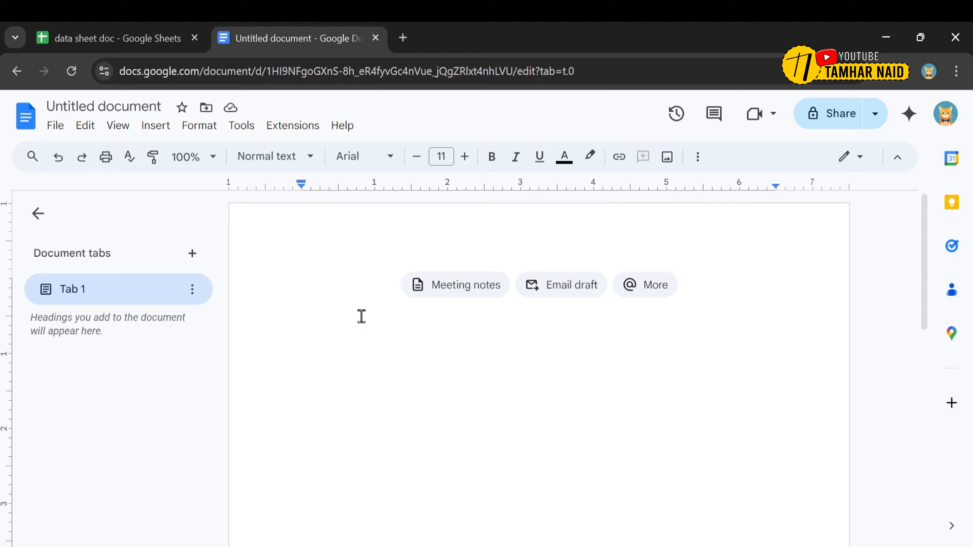
pyautogui.rightClick(337, 288)
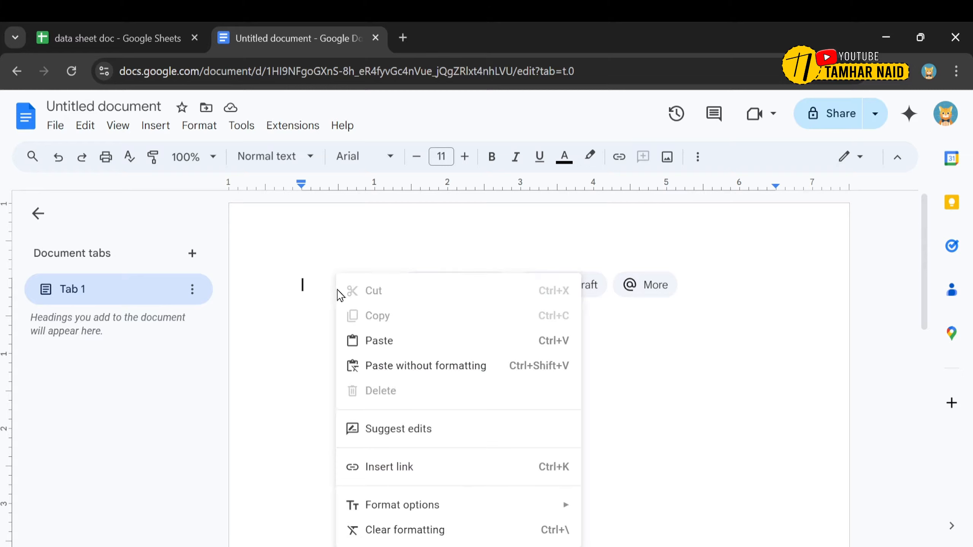
pyautogui.click(382, 345)
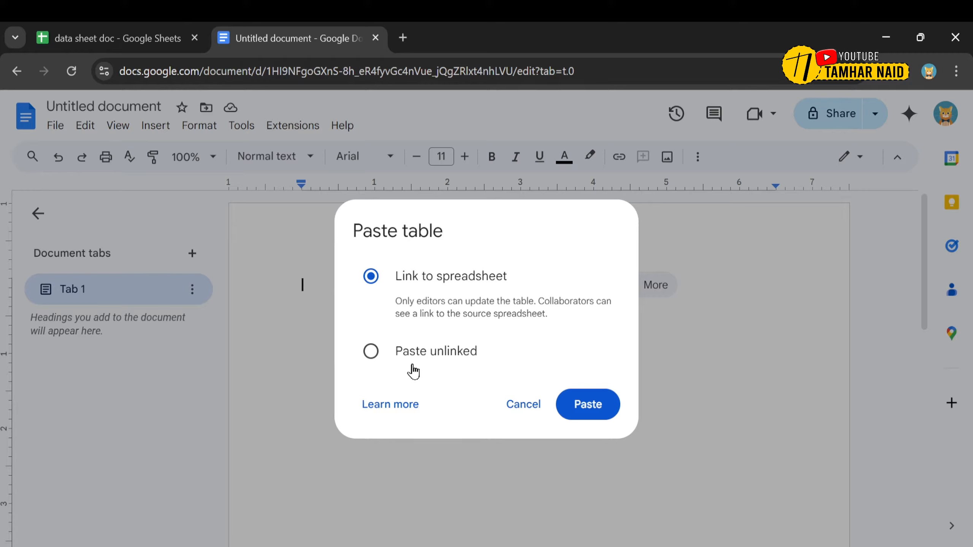
pyautogui.click(372, 358)
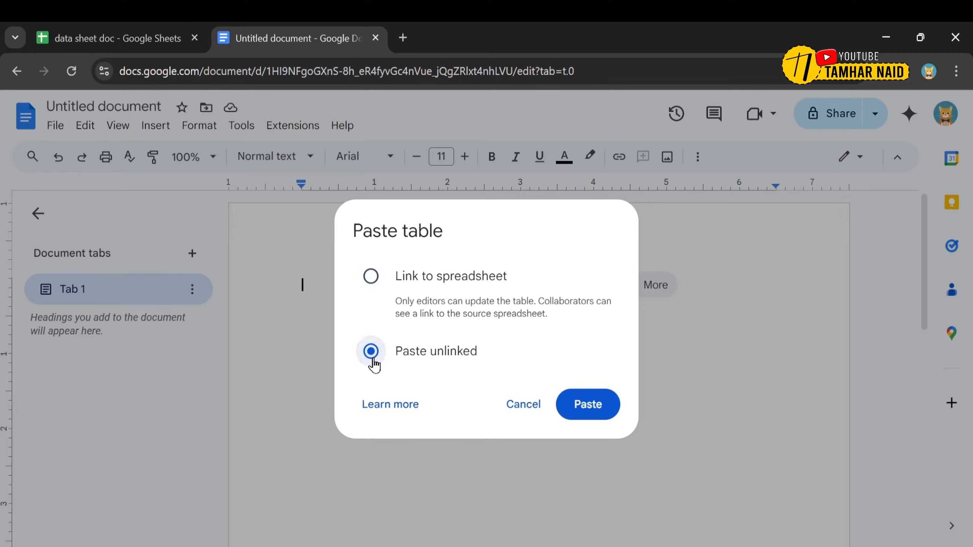
pyautogui.click(370, 285)
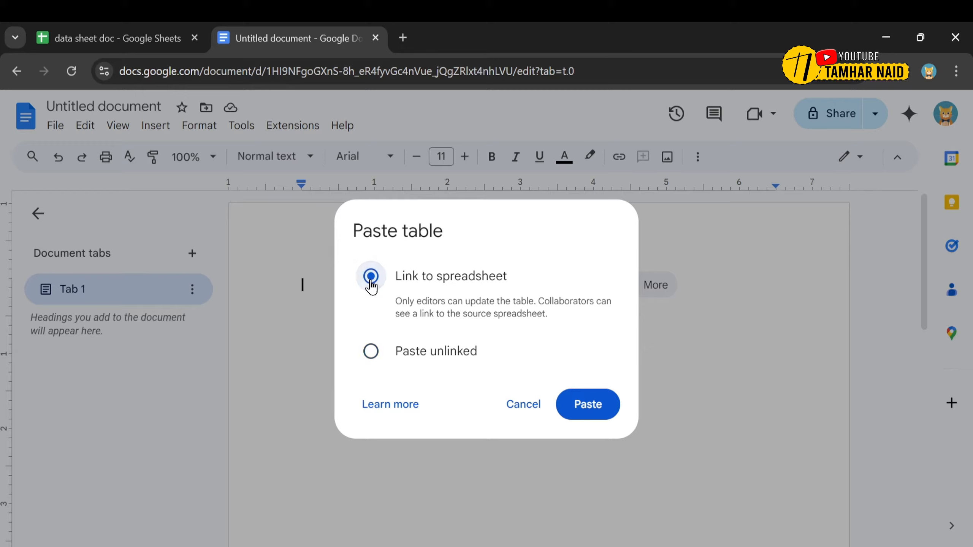
pyautogui.click(371, 362)
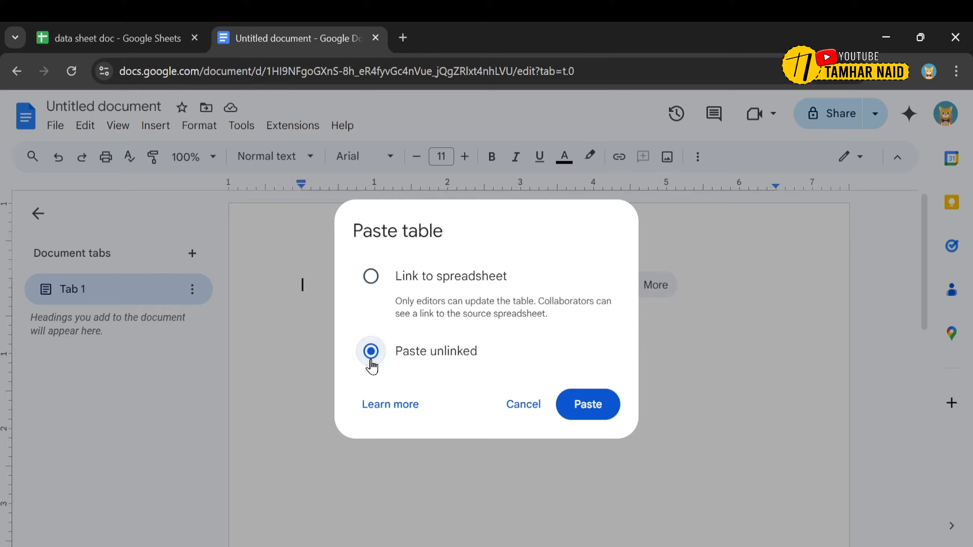
pyautogui.click(372, 279)
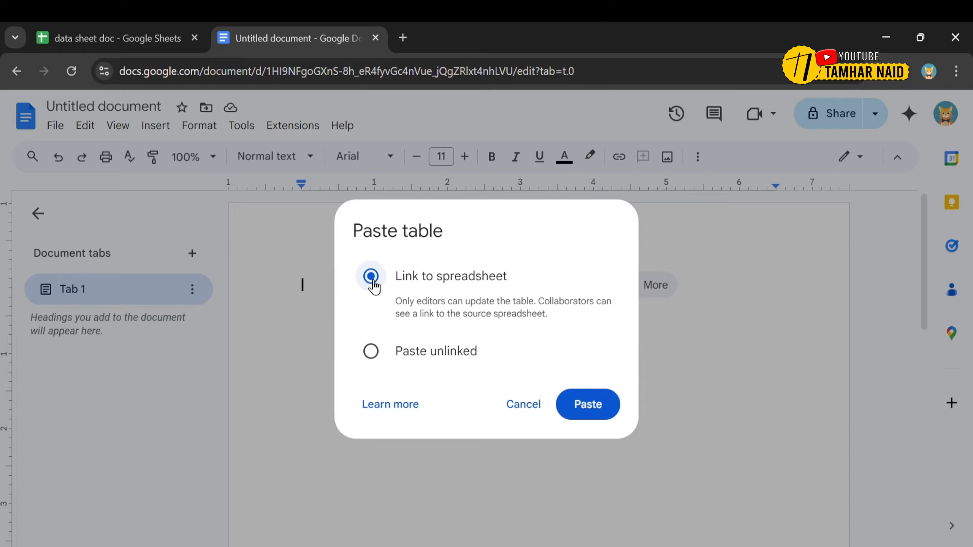
pyautogui.click(588, 406)
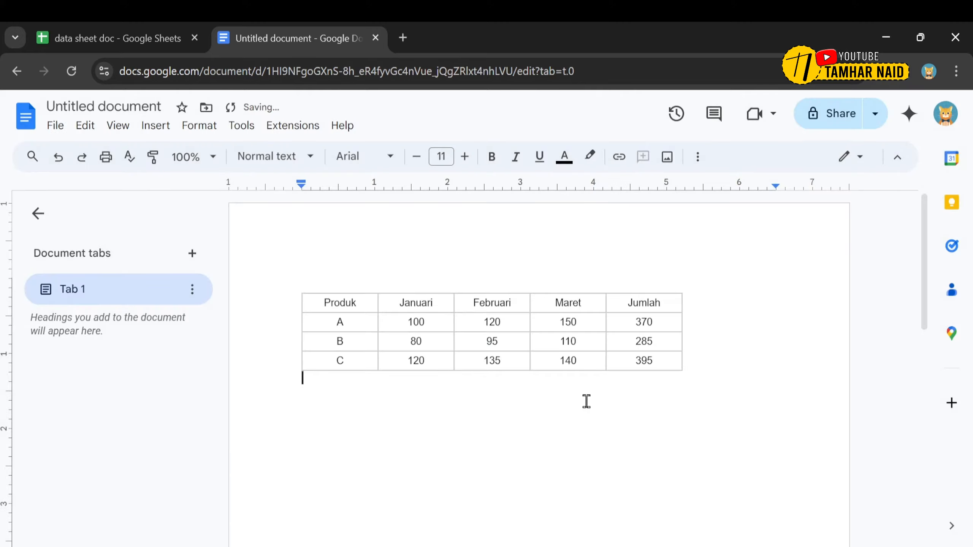
# Step: Compare the pasted table with its source sheet and shift it right, about 0.8 inch in from the left margin
pyautogui.click(130, 37)
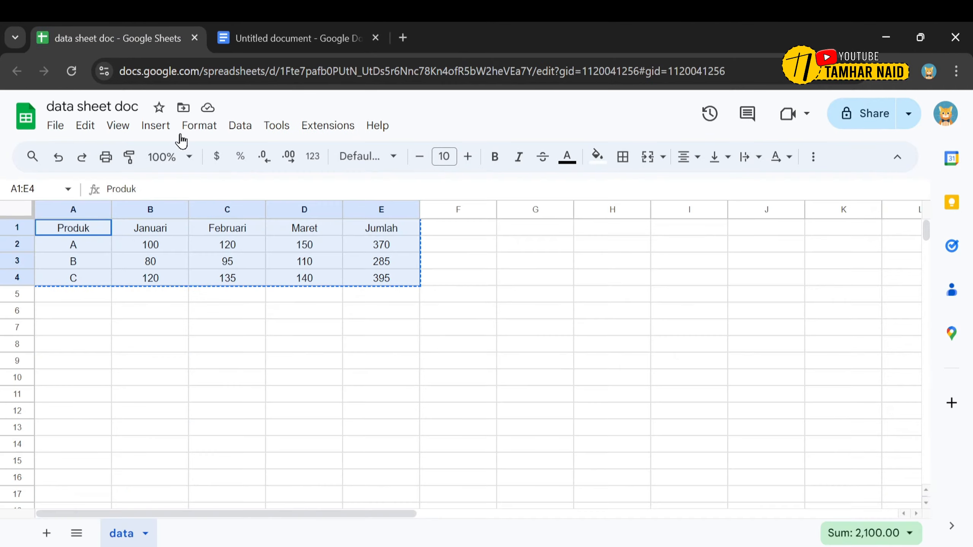
pyautogui.click(311, 31)
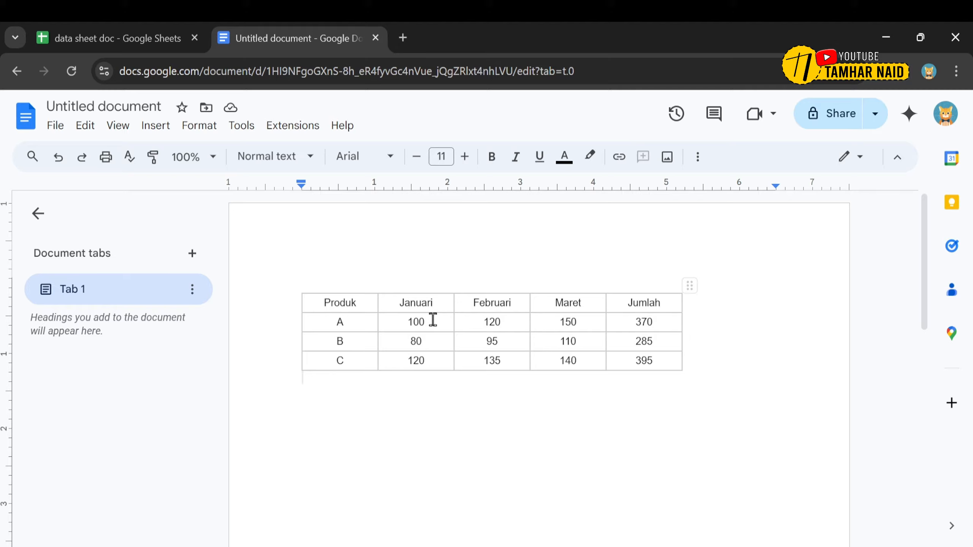
pyautogui.click(690, 285)
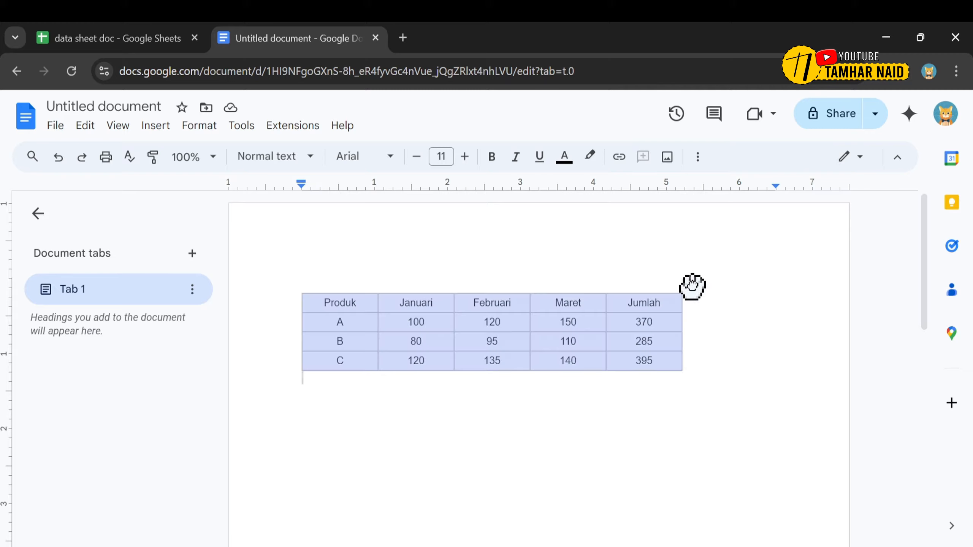
pyautogui.moveTo(692, 287); pyautogui.dragTo(724, 281)
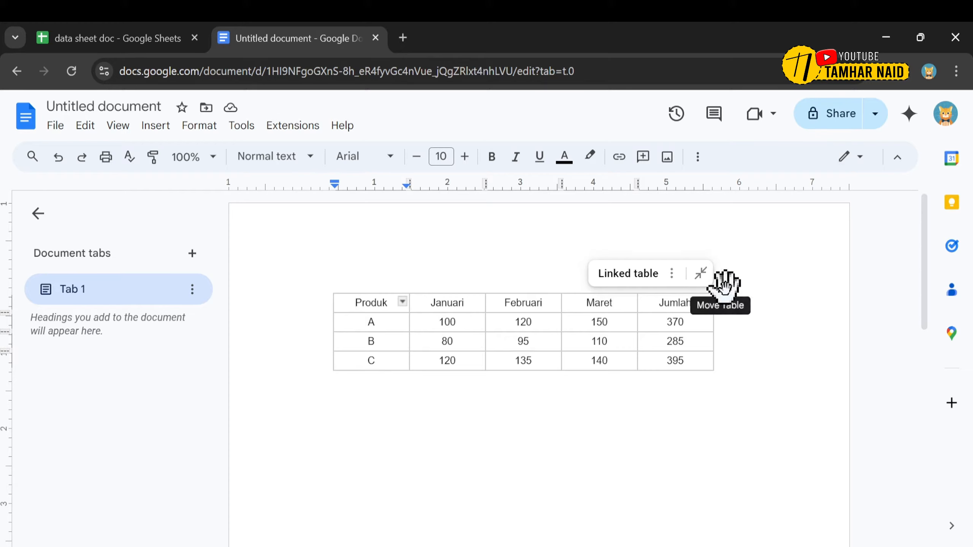
pyautogui.moveTo(723, 285); pyautogui.dragTo(753, 288)
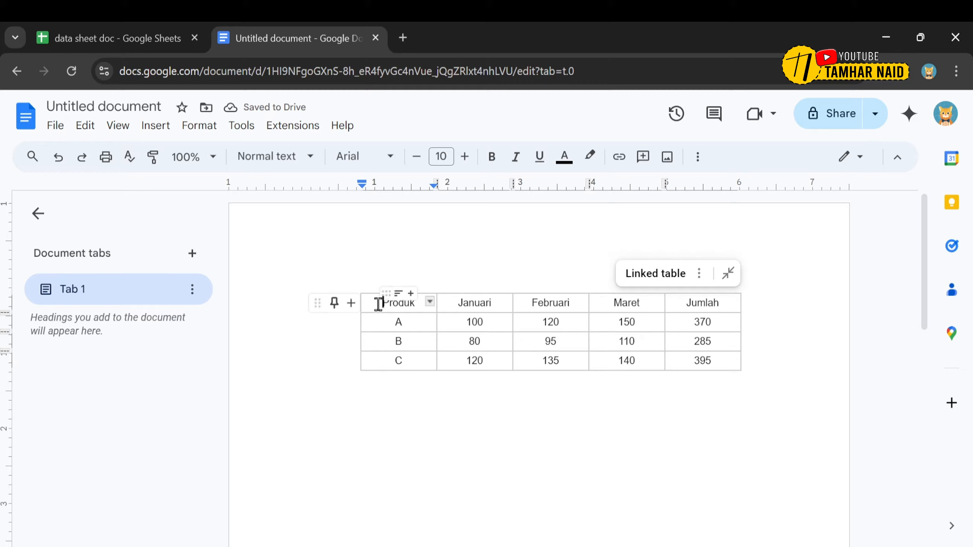
# Step: Set the border color of all cells in the linked table to black
pyautogui.moveTo(379, 304); pyautogui.dragTo(693, 364)
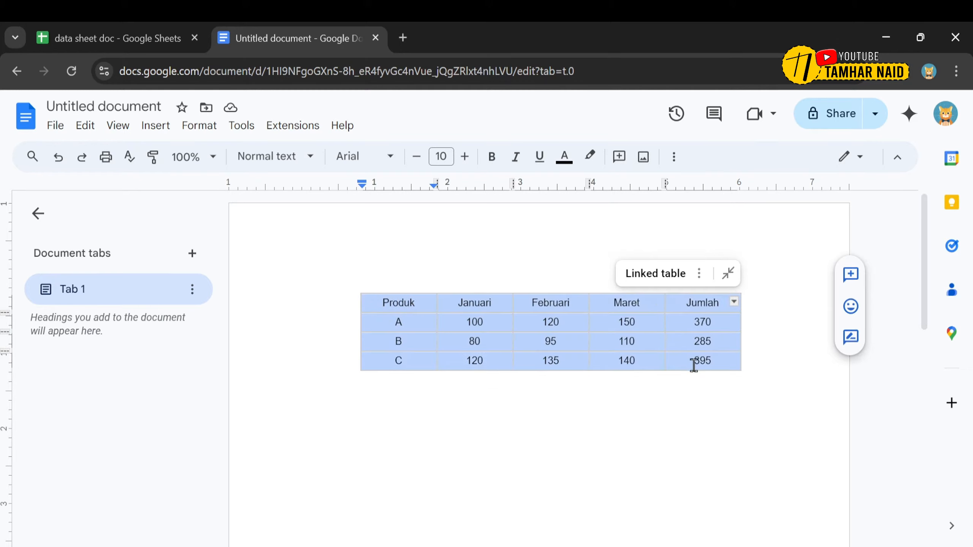
pyautogui.click(675, 159)
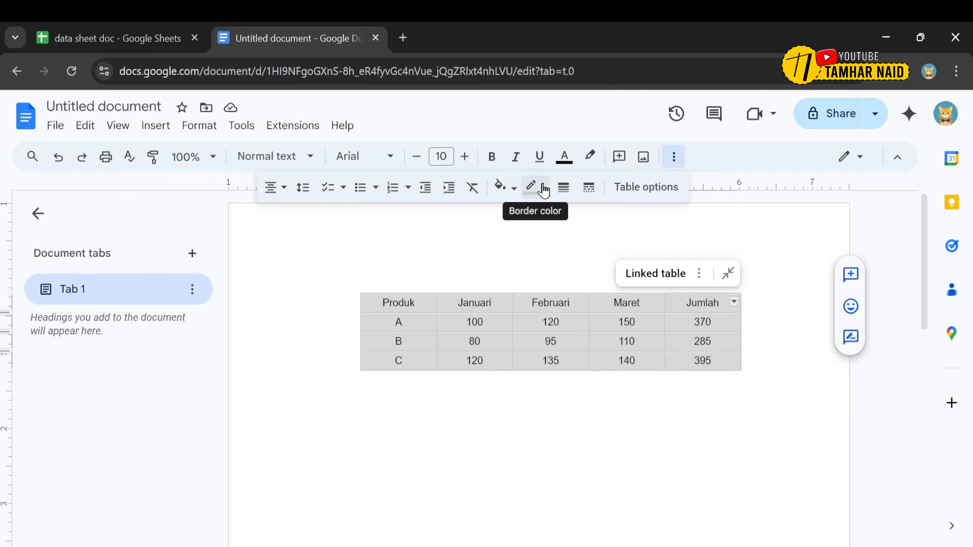
pyautogui.click(544, 191)
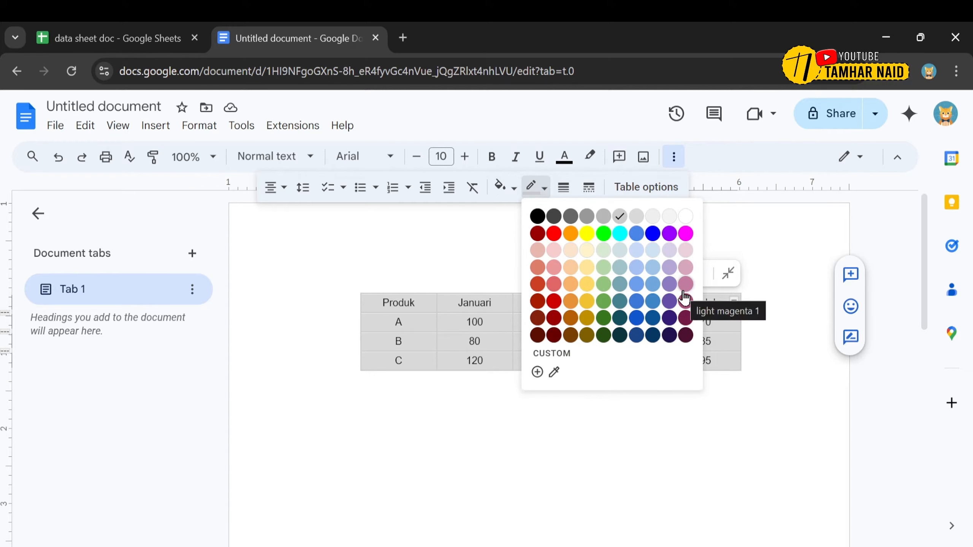
pyautogui.click(538, 217)
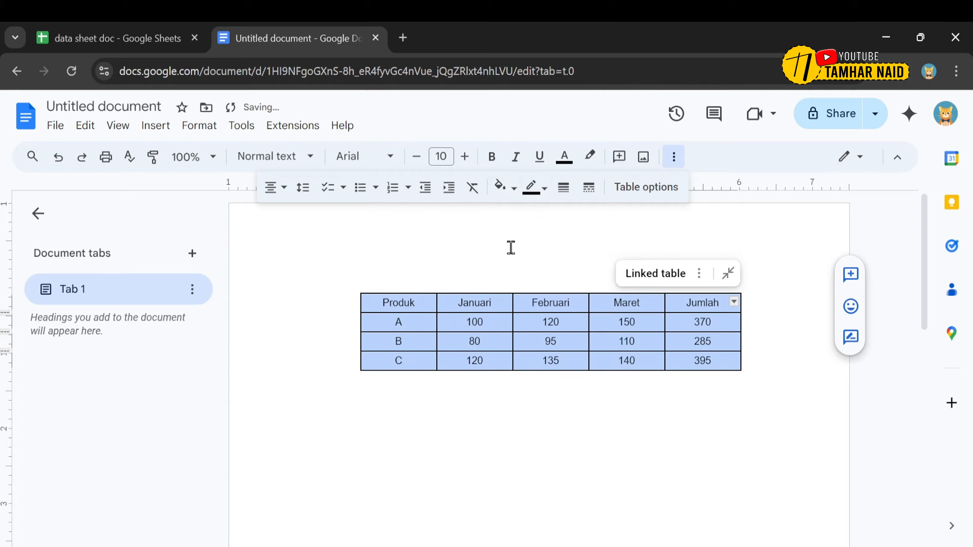
pyautogui.click(510, 248)
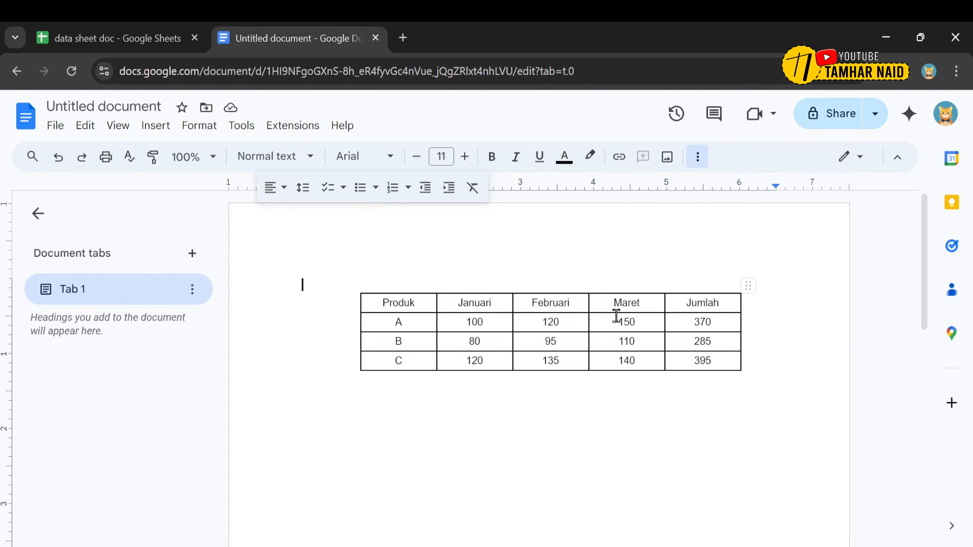
# Step: Try a yellow background on all cells of the linked table
pyautogui.moveTo(385, 306); pyautogui.dragTo(710, 358)
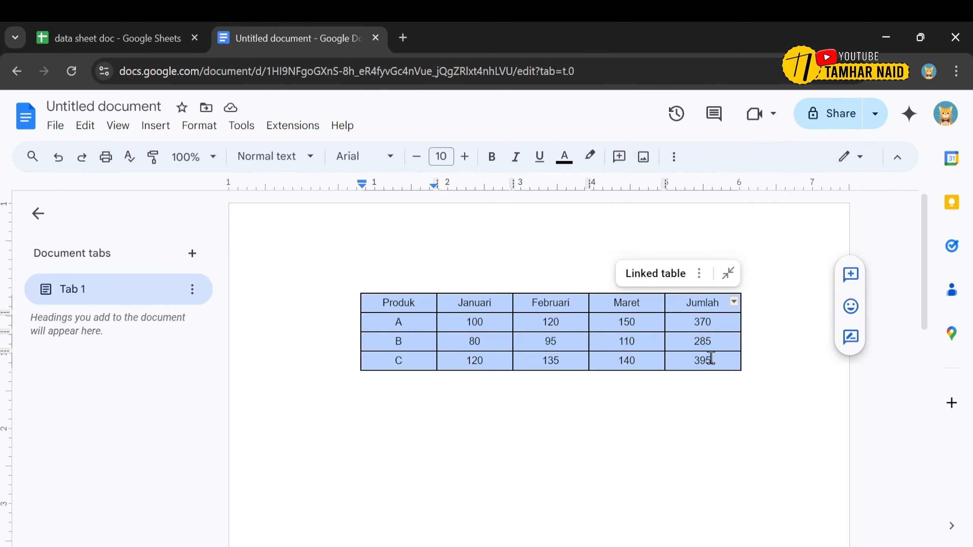
pyautogui.click(681, 156)
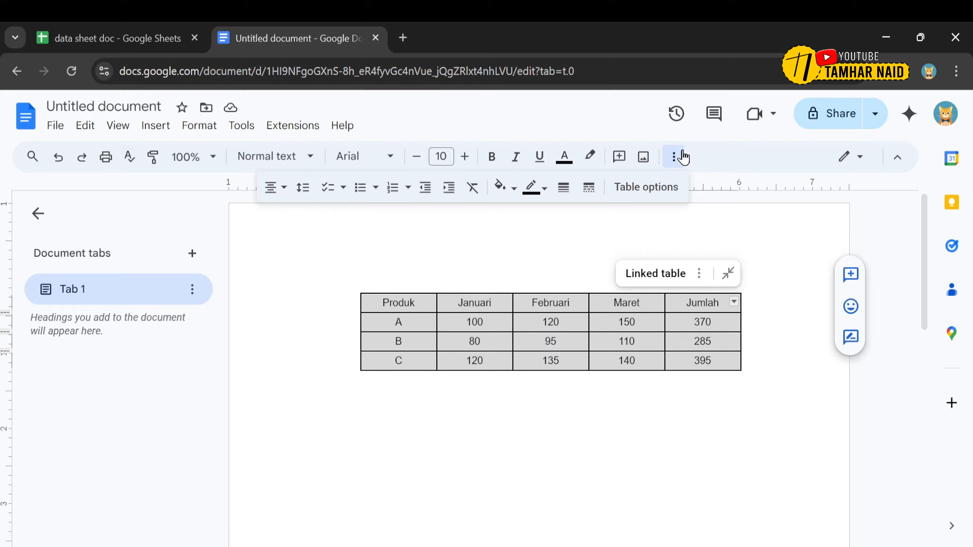
pyautogui.click(502, 187)
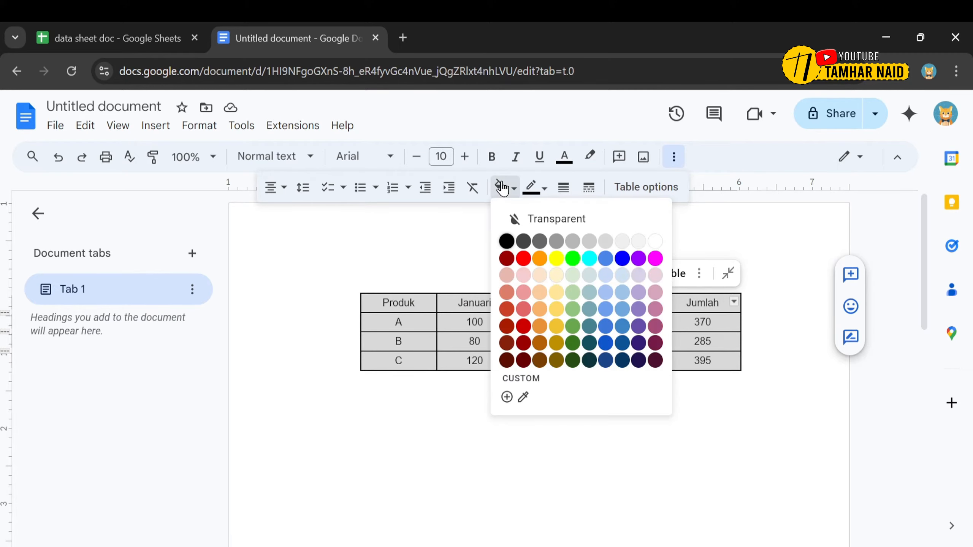
pyautogui.click(558, 259)
pyautogui.click(539, 360)
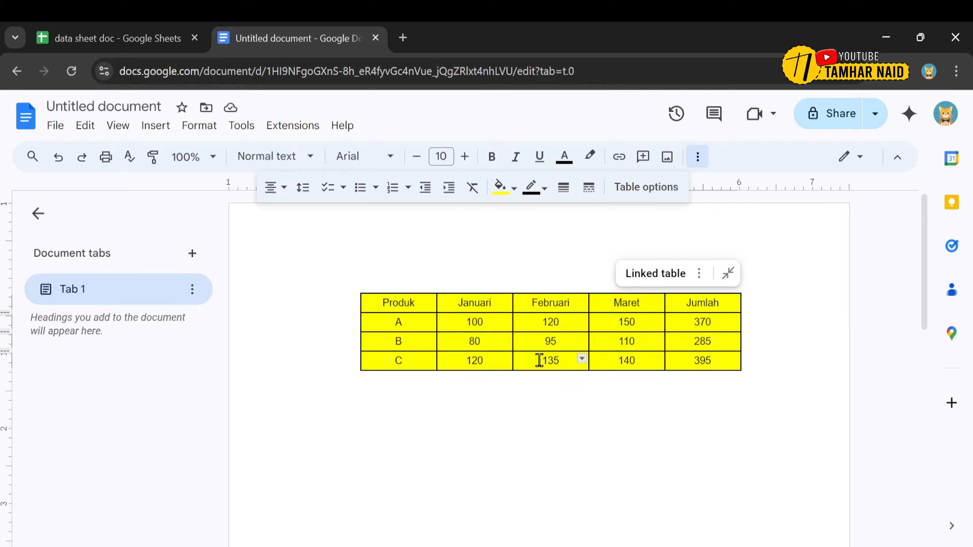
pyautogui.click(541, 393)
pyautogui.click(691, 322)
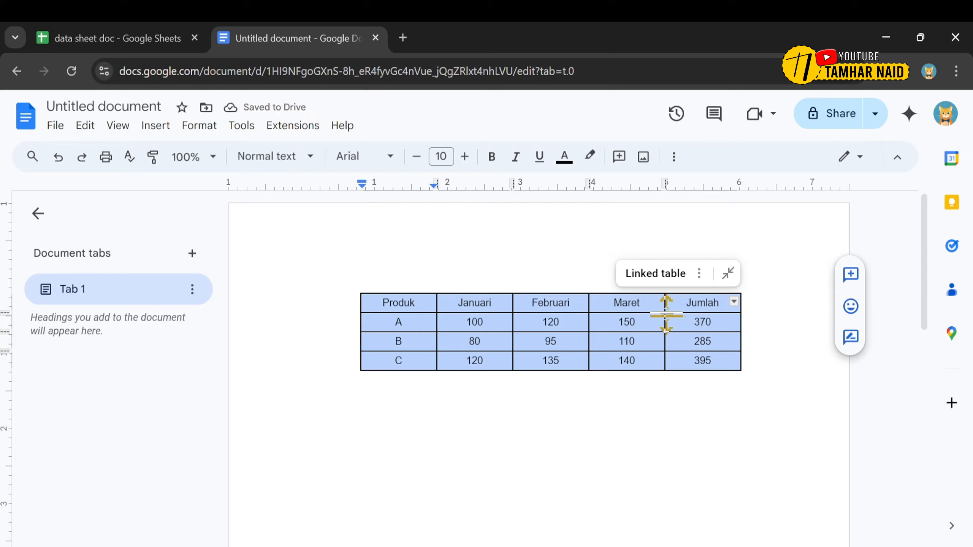
# Step: Narrow the linked table to about 4.3 inches wide, with all five columns equally wide
pyautogui.moveTo(666, 314); pyautogui.dragTo(634, 304)
pyautogui.click(648, 341)
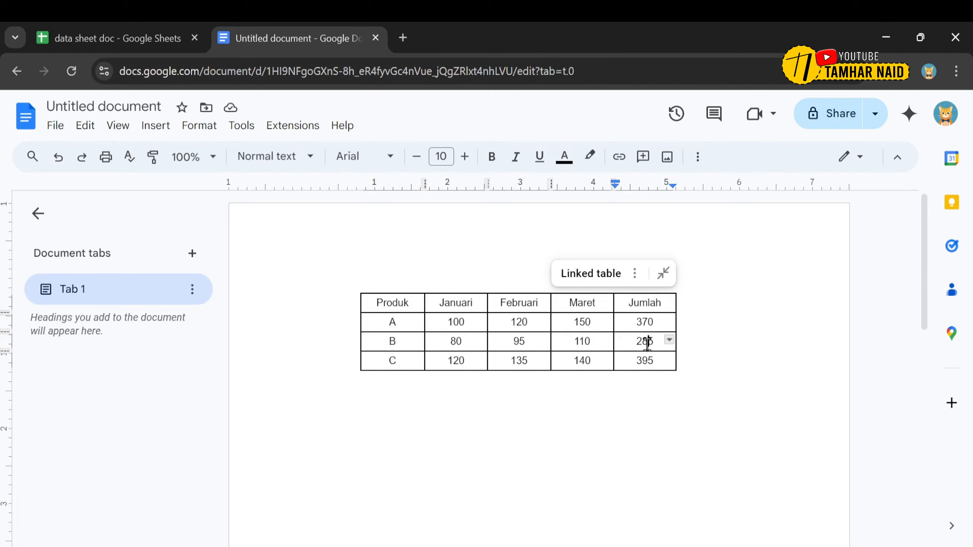
# Step: Collapse the linked table options and expand them again
pyautogui.click(646, 322)
pyautogui.click(663, 273)
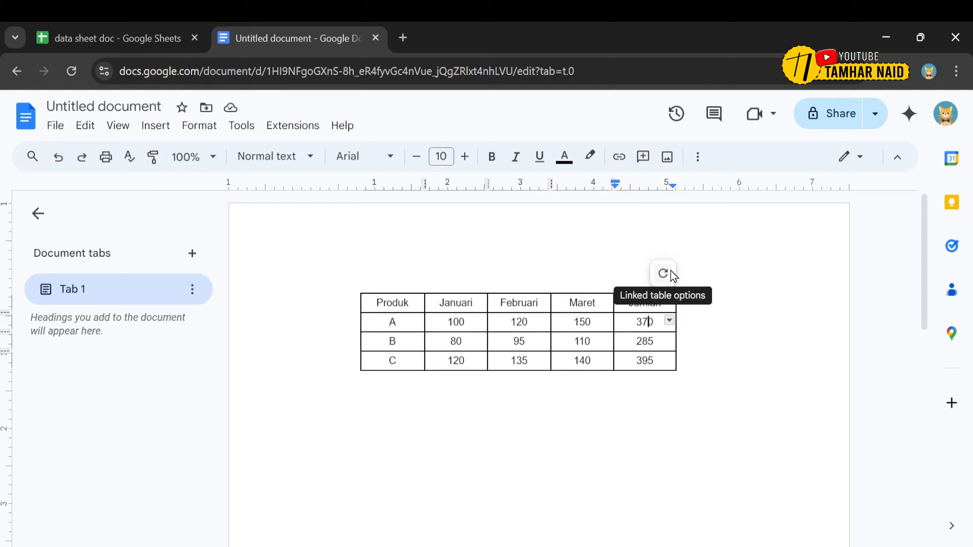
pyautogui.click(666, 274)
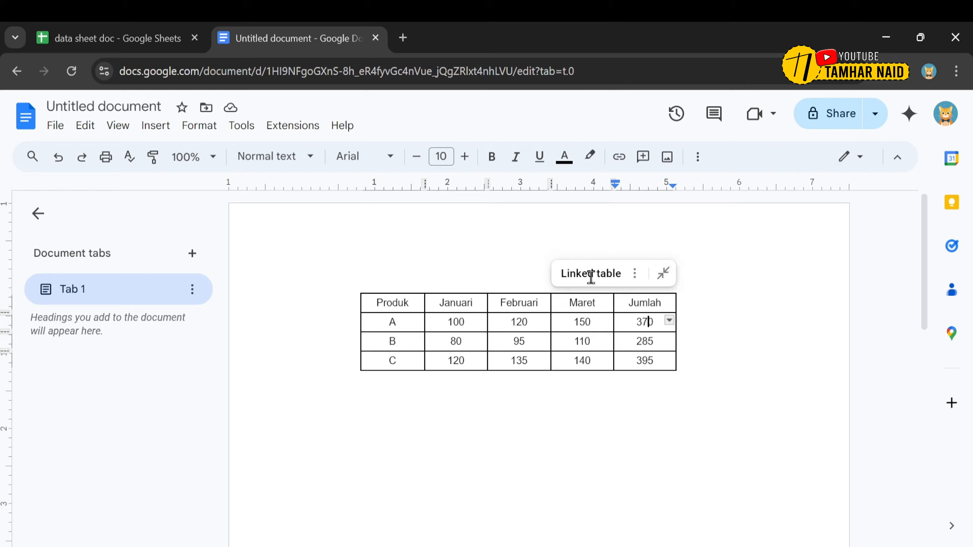
# Step: Open the linked table's source spreadsheet to view the linked range, and return to the document
pyautogui.click(635, 274)
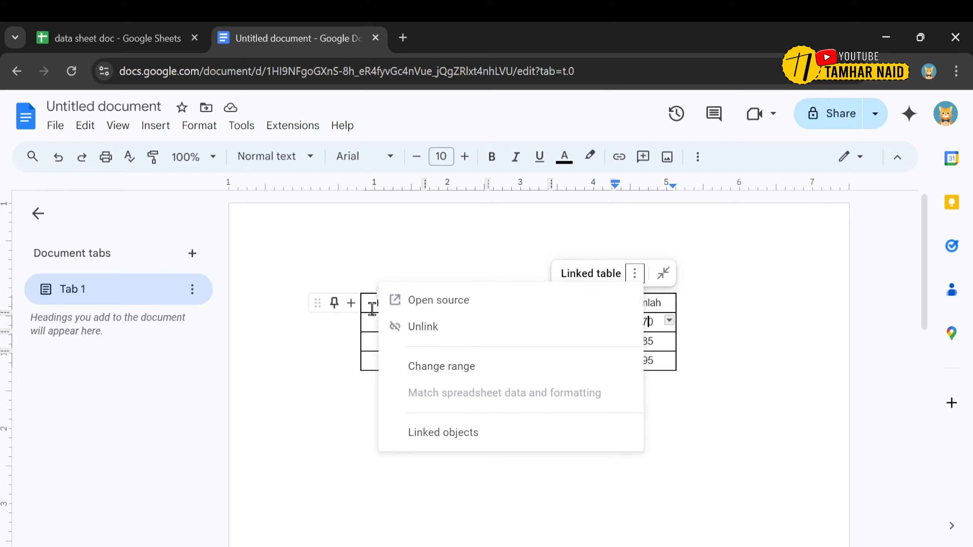
pyautogui.click(445, 306)
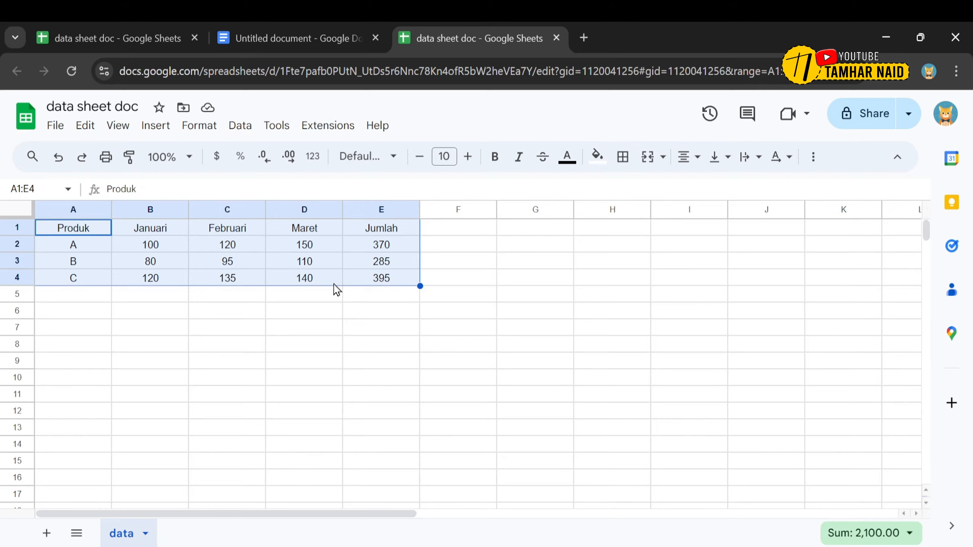
pyautogui.click(315, 38)
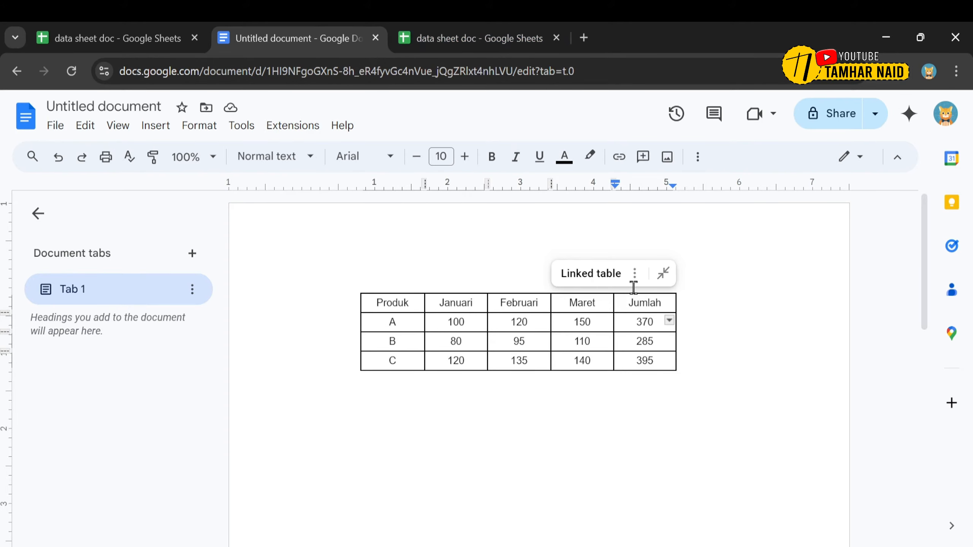
# Step: Check the linked table's cell range against the data in the source spreadsheet, and leave the range dialog without changing it
pyautogui.click(636, 275)
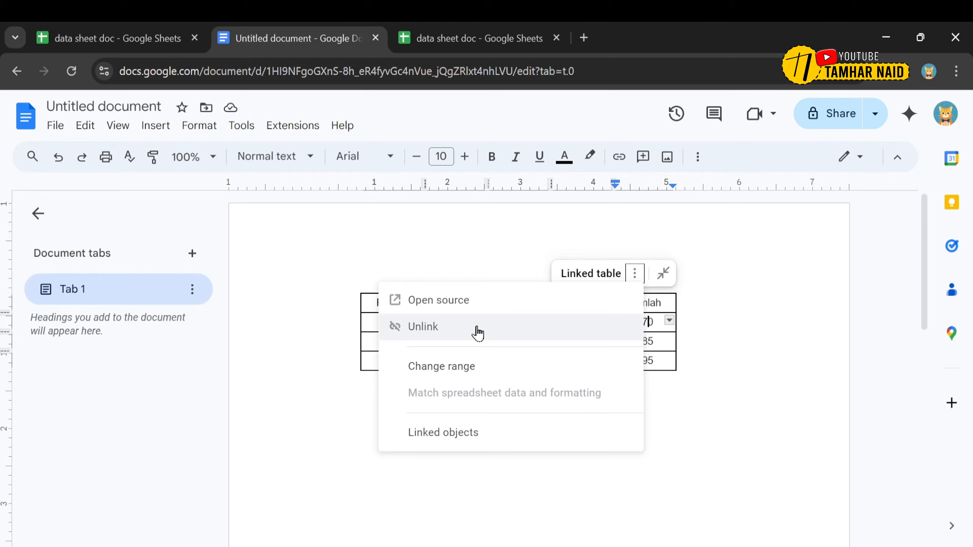
pyautogui.click(474, 380)
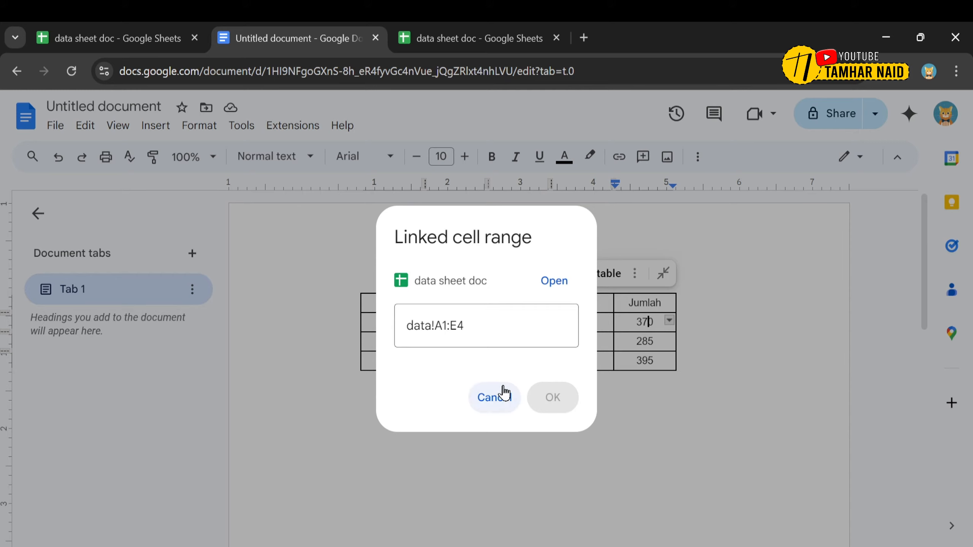
pyautogui.click(117, 24)
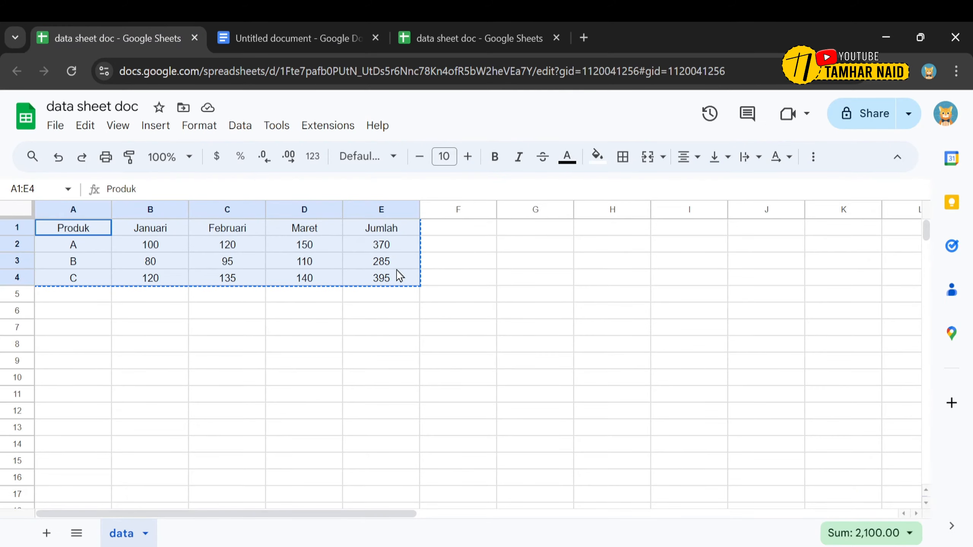
pyautogui.click(336, 29)
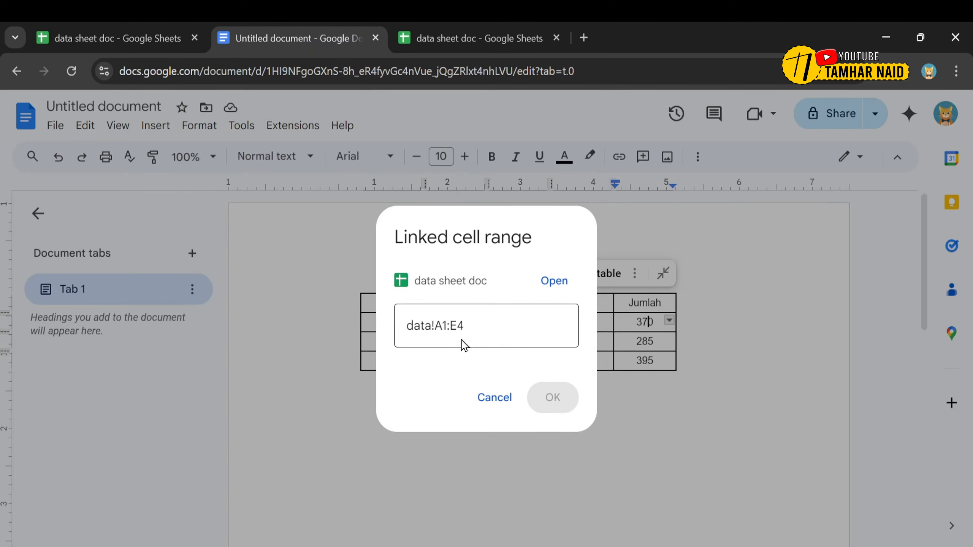
pyautogui.moveTo(411, 326); pyautogui.dragTo(472, 329)
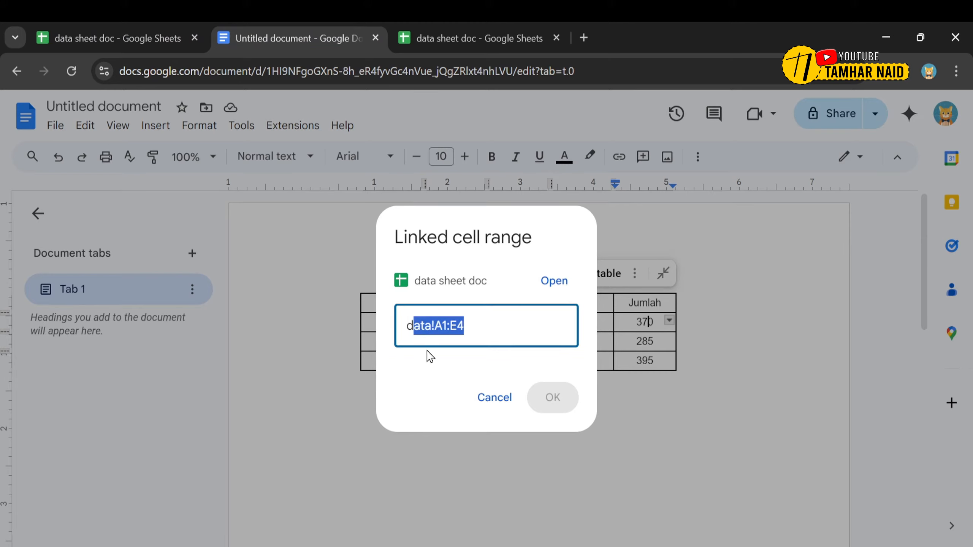
pyautogui.click(498, 399)
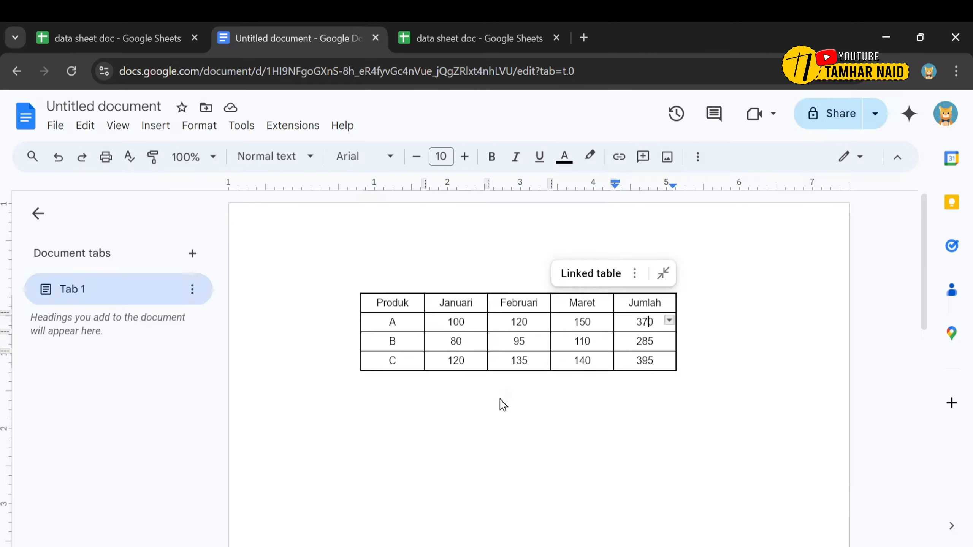
# Step: View the list of the document's linked objects and close it again
pyautogui.click(636, 275)
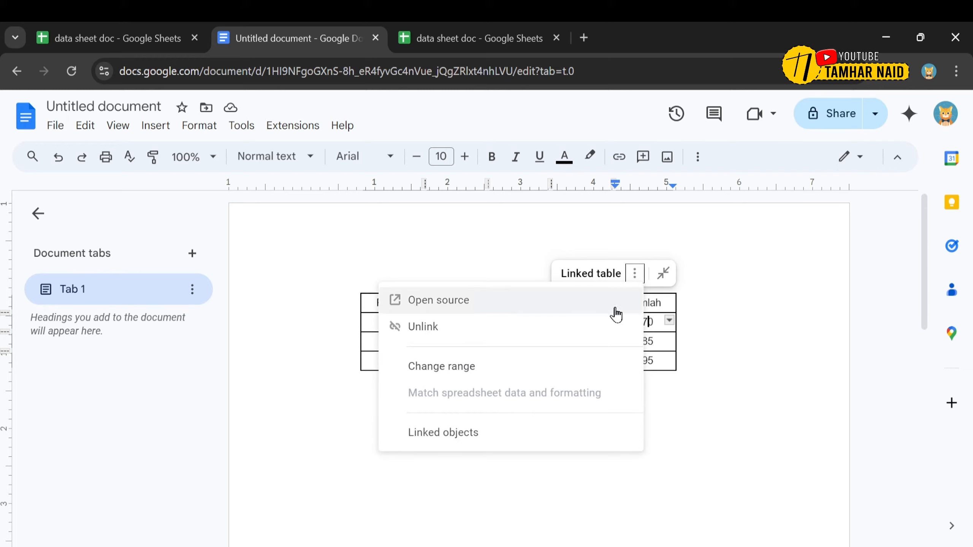
pyautogui.click(494, 441)
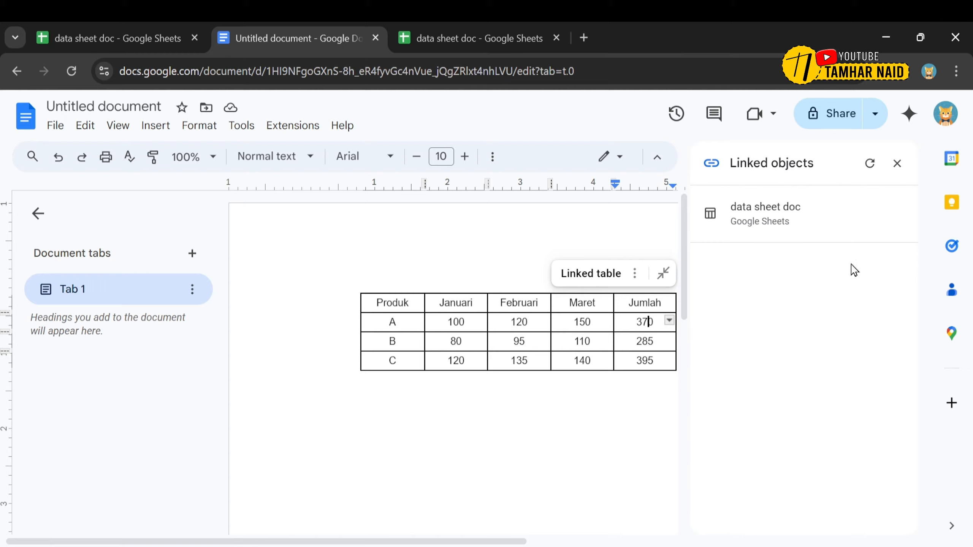
pyautogui.click(535, 406)
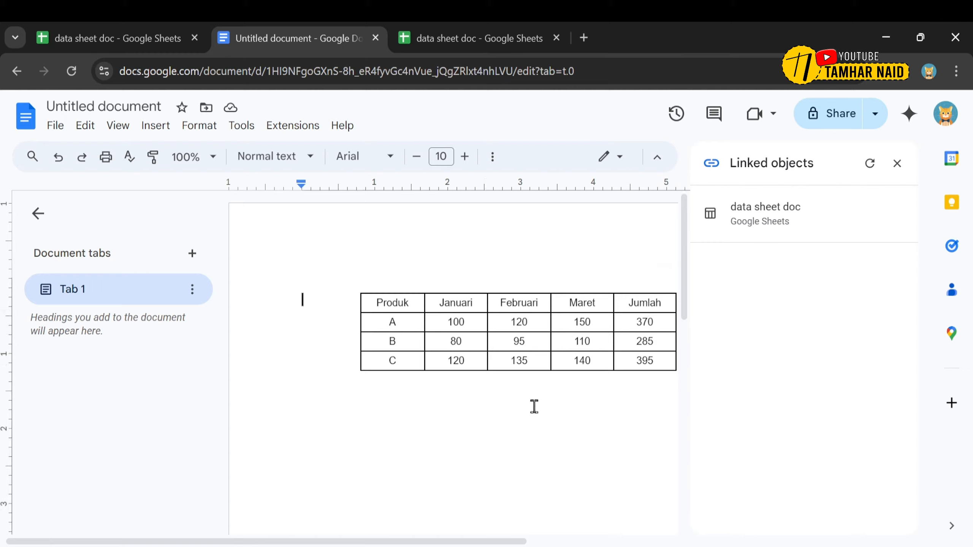
pyautogui.click(897, 164)
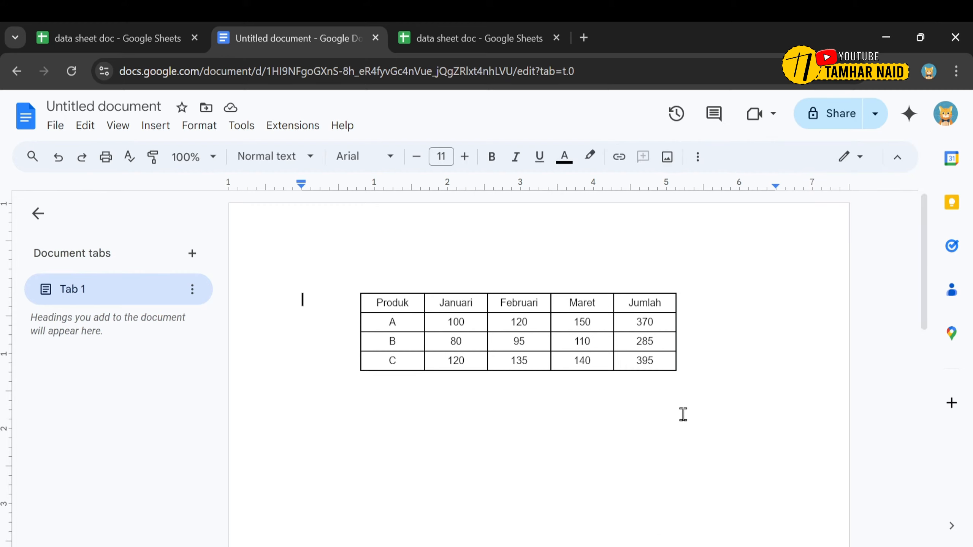
# Step: Place the cursor in product A's Maret cell of the linked table and close the duplicate source spreadsheet
pyautogui.click(668, 364)
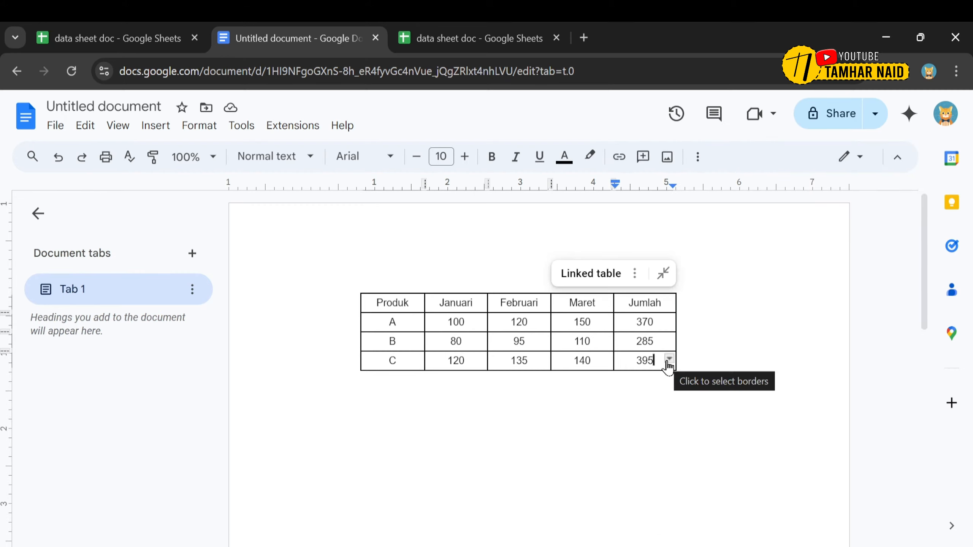
pyautogui.click(585, 324)
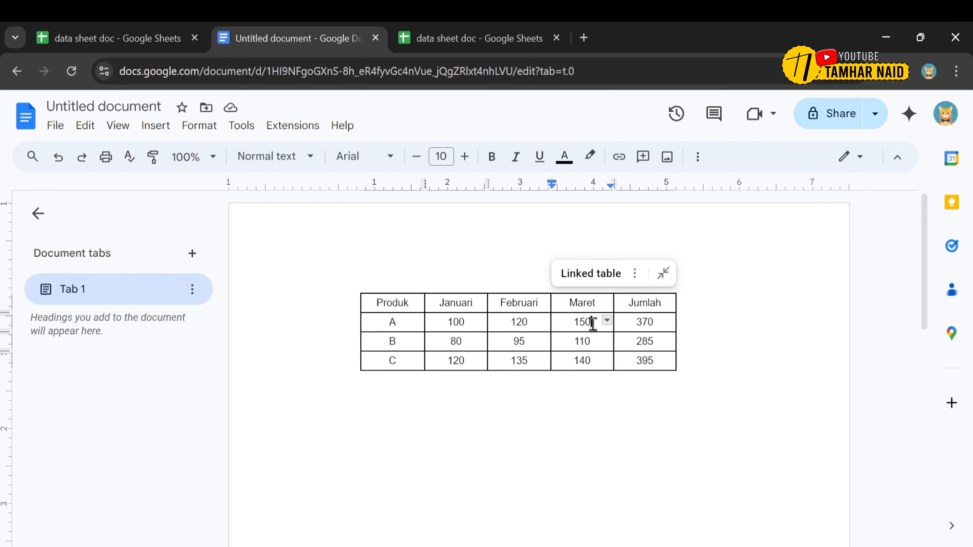
pyautogui.click(572, 324)
pyautogui.click(556, 38)
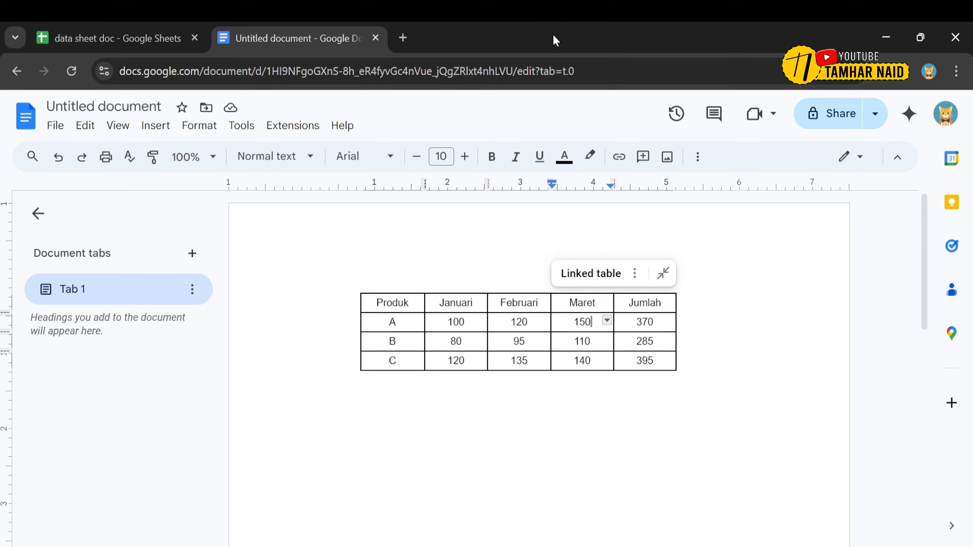
# Step: In the Google Sheets file data sheet doc, set product A's Maret value in D2 to 222 and check its Jumlah formula
pyautogui.click(107, 23)
pyautogui.click(304, 244)
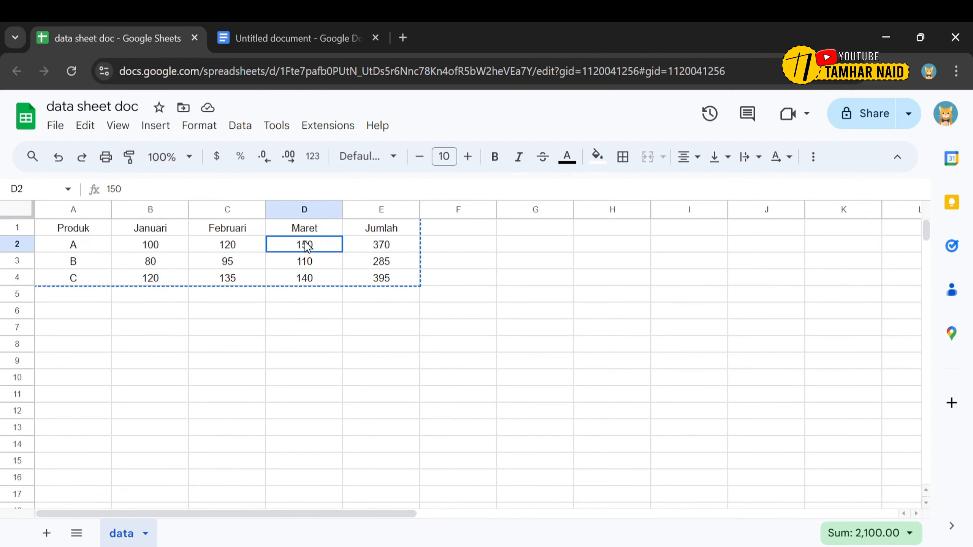
pyautogui.write('222')
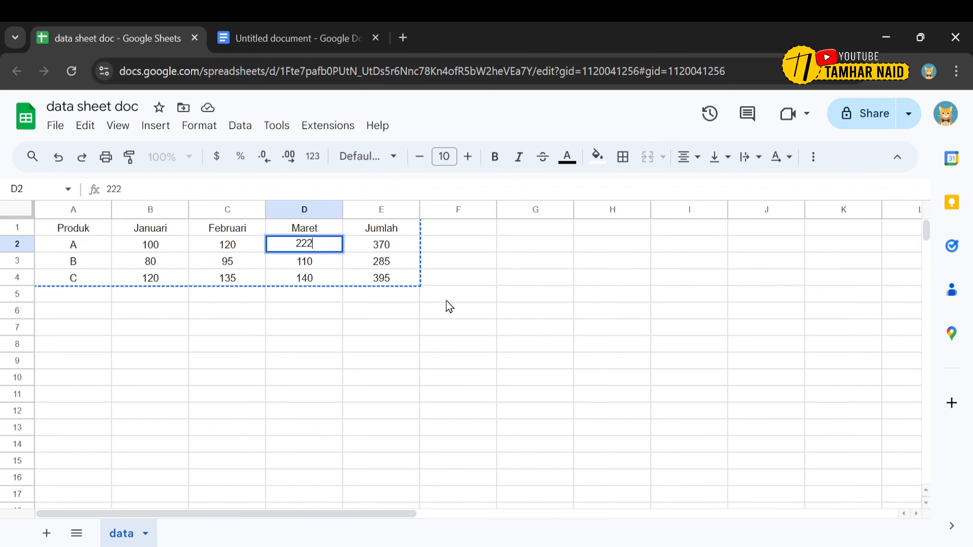
pyautogui.press('Return')
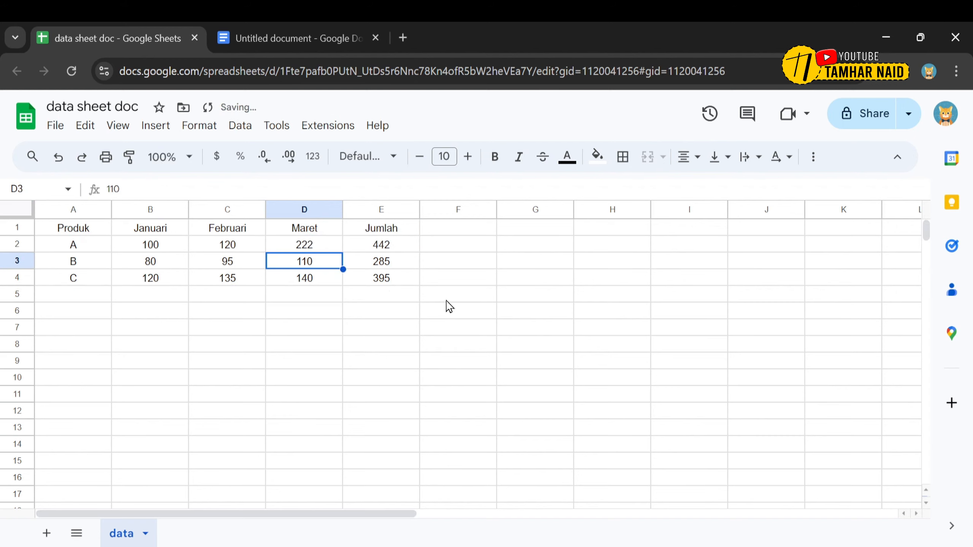
pyautogui.click(382, 249)
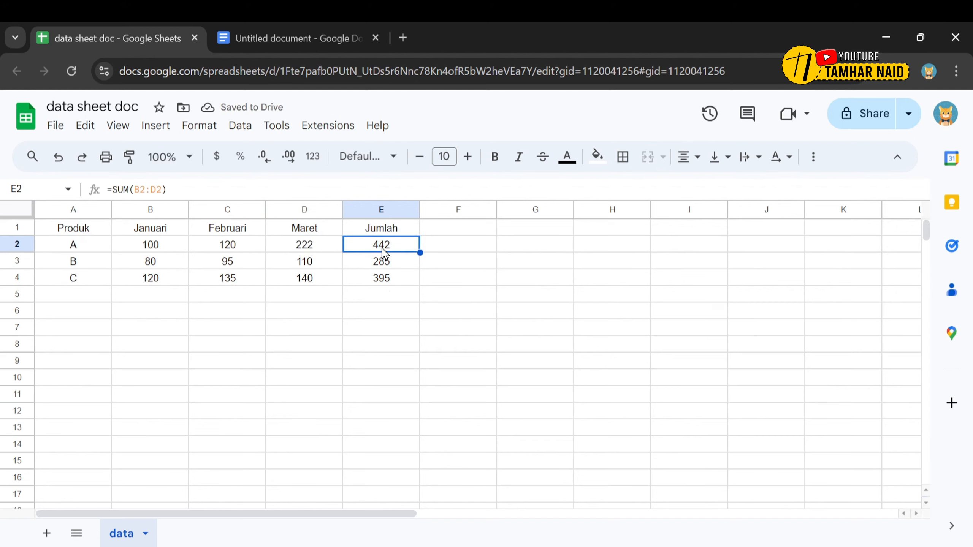
# Step: Return to the Google Docs document and update the linked table with the changed spreadsheet data
pyautogui.click(319, 37)
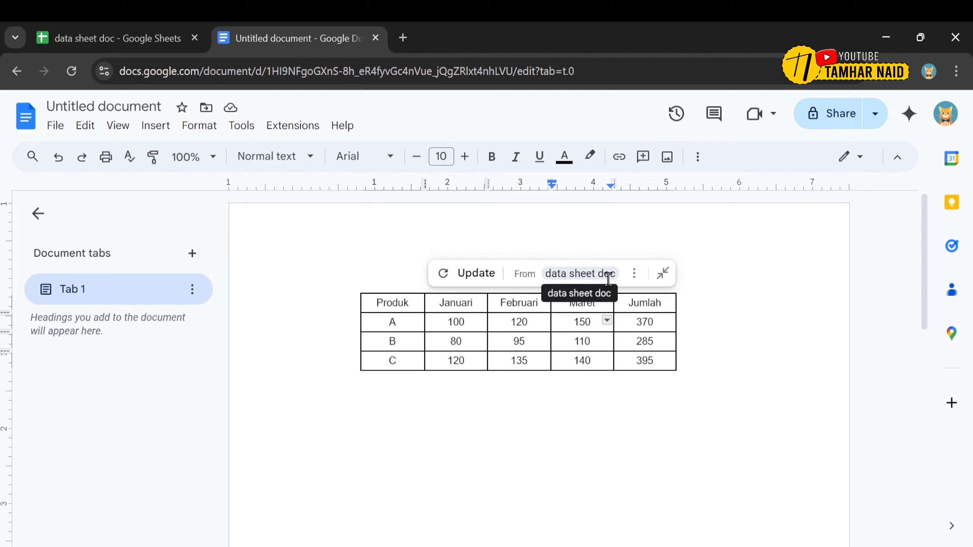
pyautogui.click(464, 281)
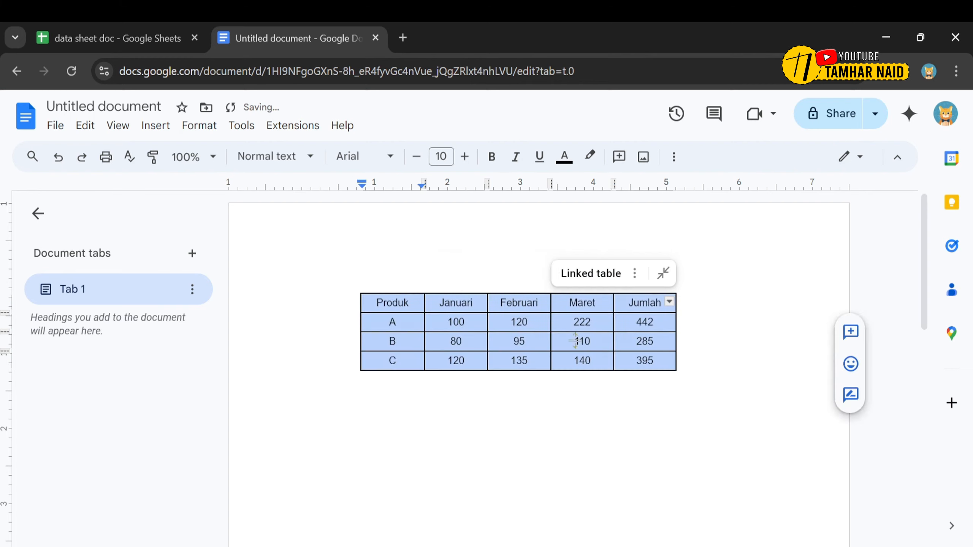
pyautogui.click(604, 326)
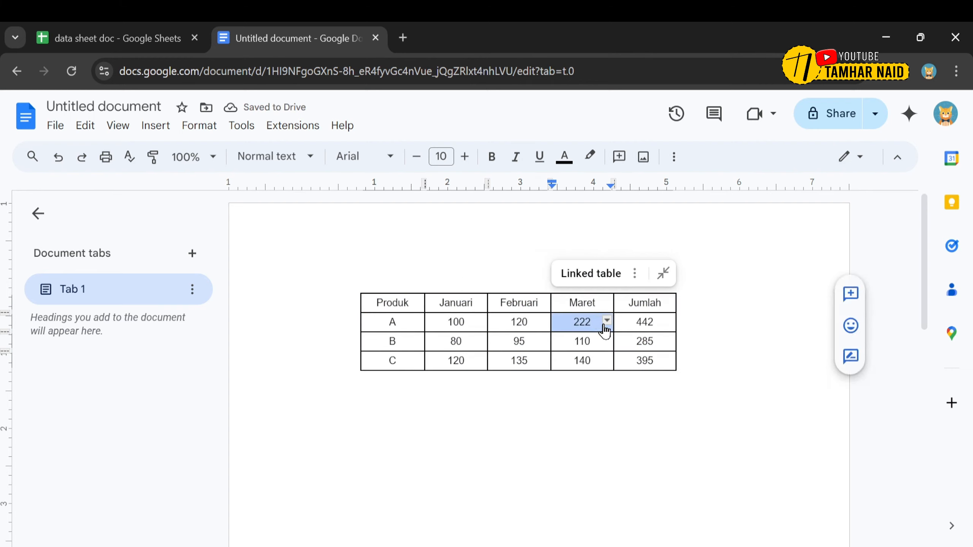
# Step: Compare product A's Maret and Jumlah values in the linked table with those in the source spreadsheet
pyautogui.click(100, 25)
pyautogui.click(285, 24)
pyautogui.moveTo(659, 321); pyautogui.dragTo(631, 322)
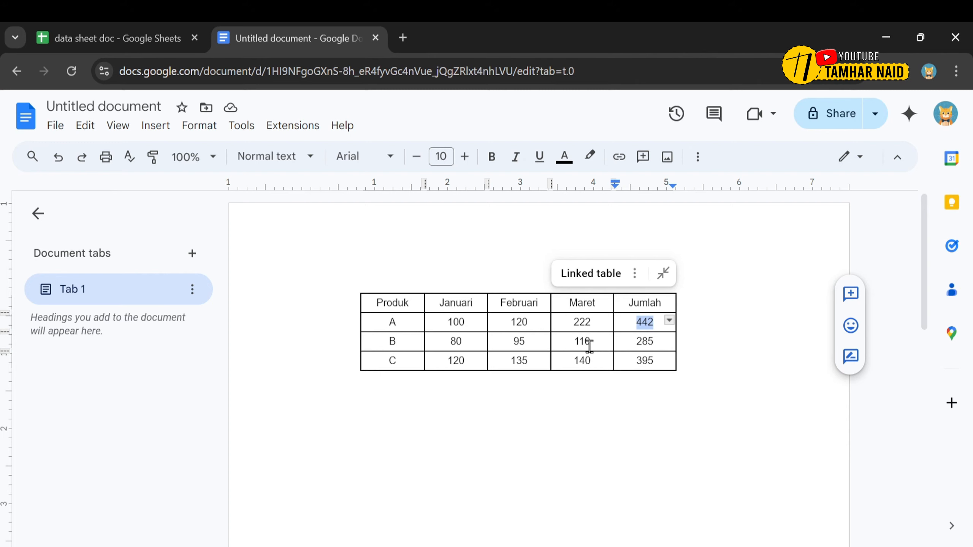
pyautogui.click(129, 25)
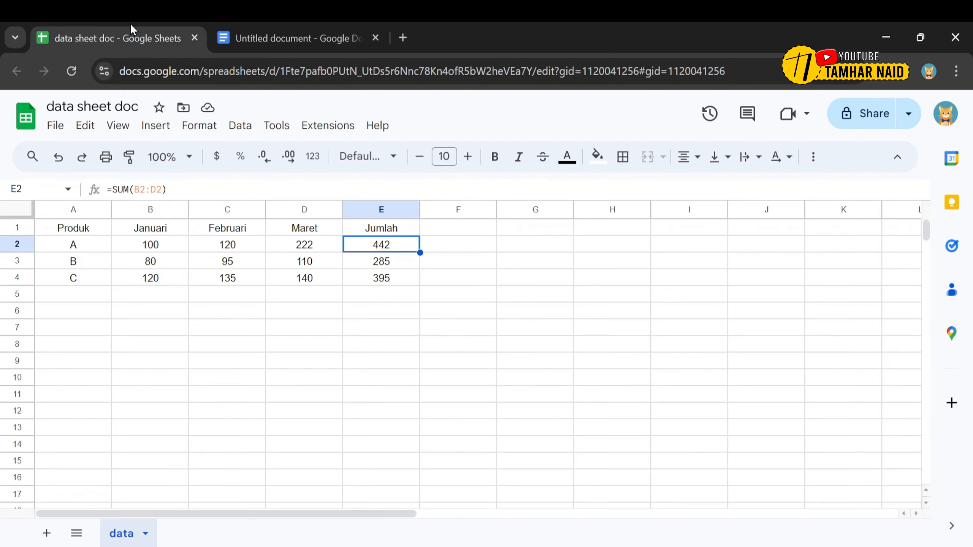
pyautogui.click(243, 25)
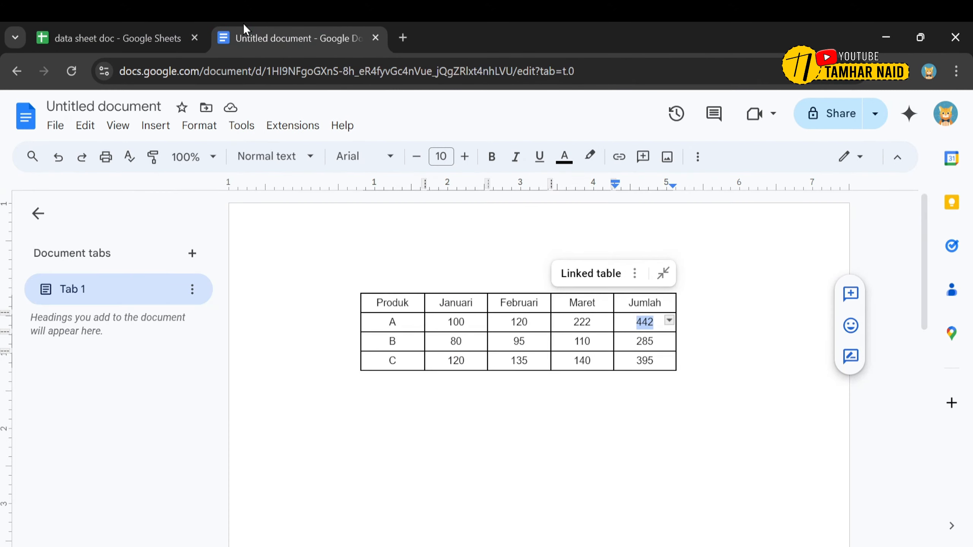
pyautogui.click(118, 26)
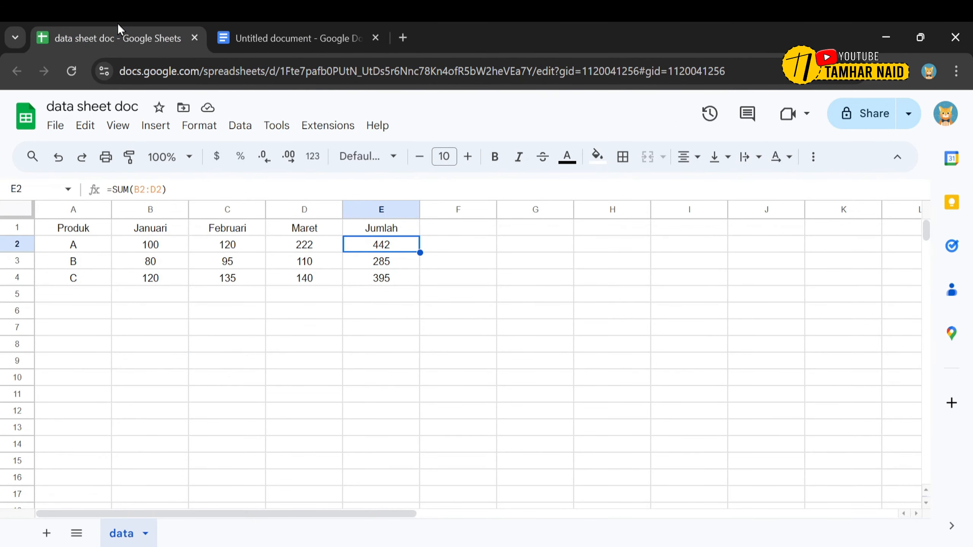
pyautogui.click(320, 26)
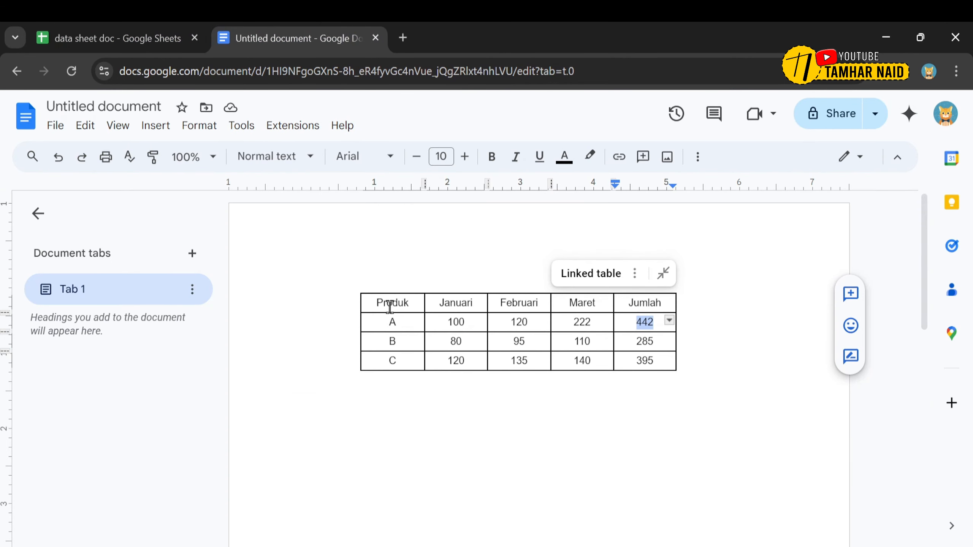
pyautogui.click(467, 341)
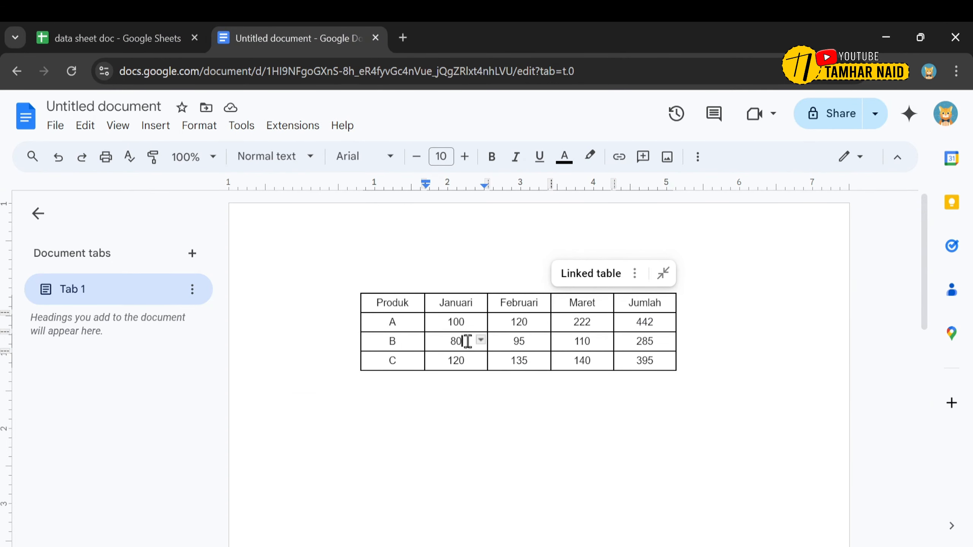